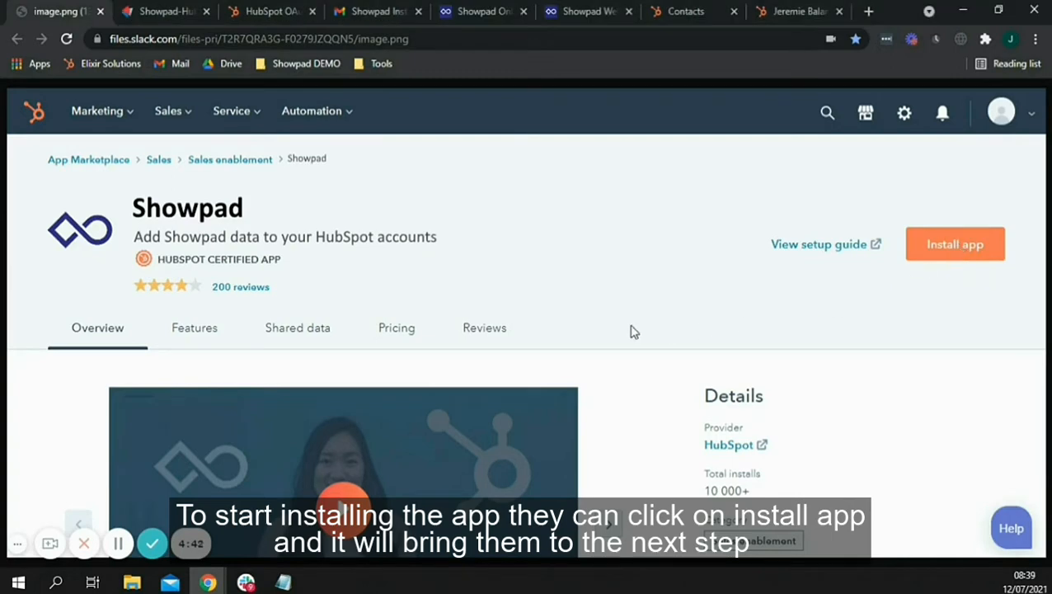
Examine the Elixir Solutions page for the Showpad-HubSpot integration, including its subscription steps, features, registration form and consent options.
left_click(167, 12)
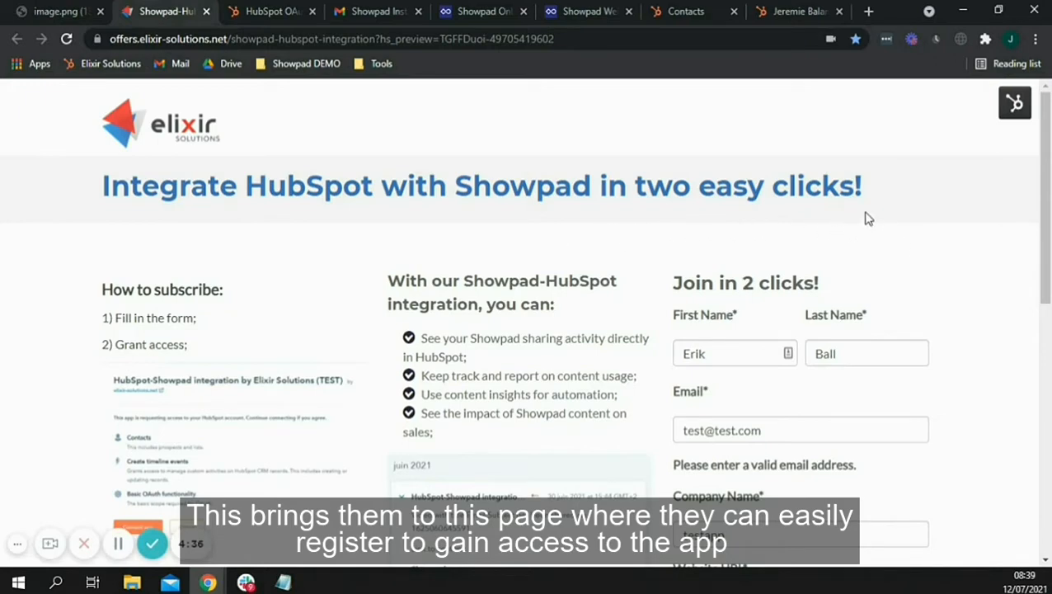
scroll(726, 263, "down", 2)
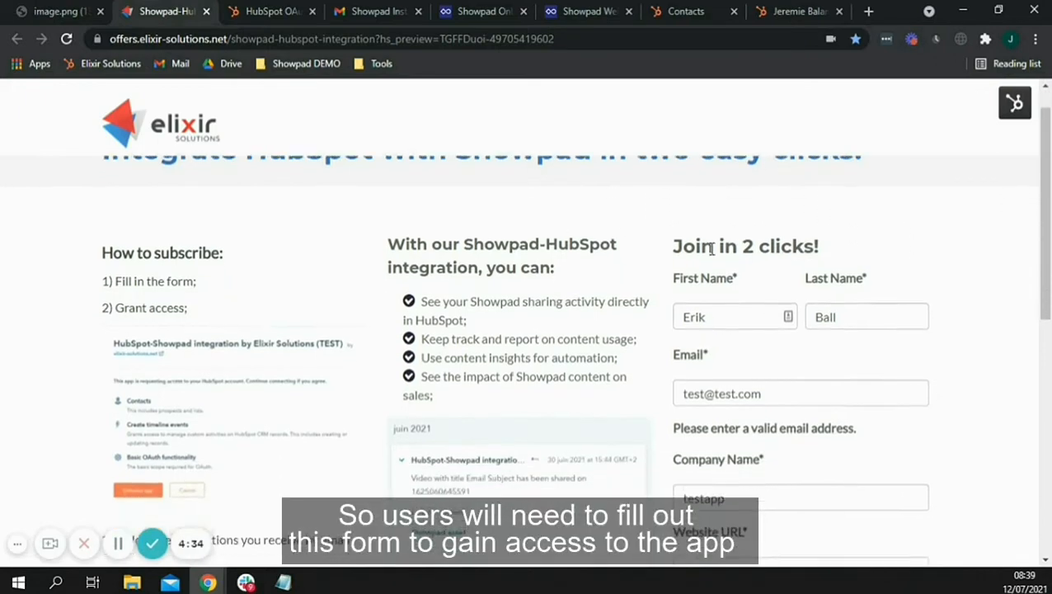
scroll(772, 278, "down", 3)
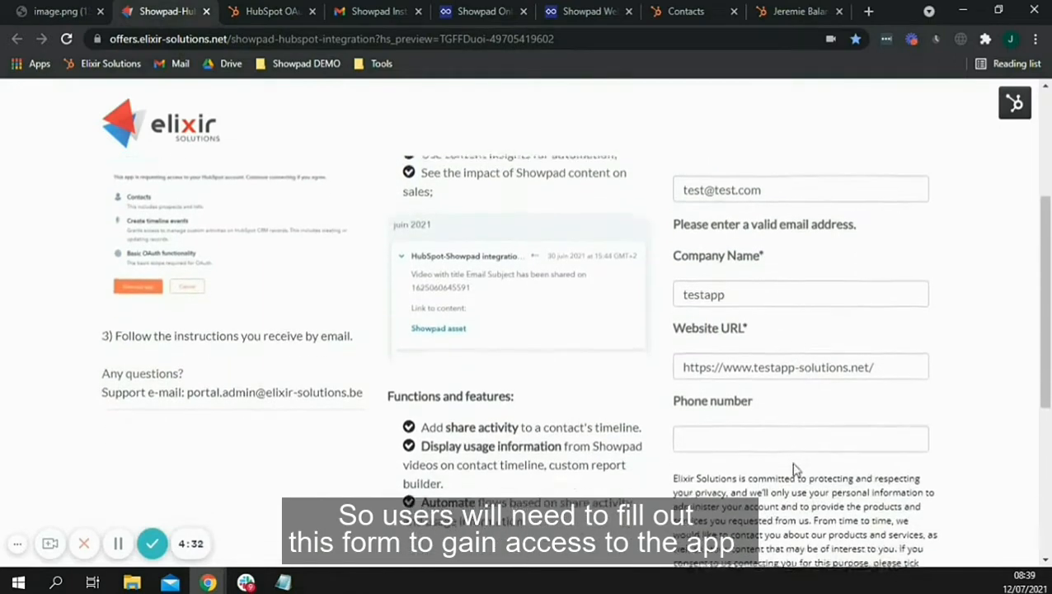
scroll(794, 474, "up", 5)
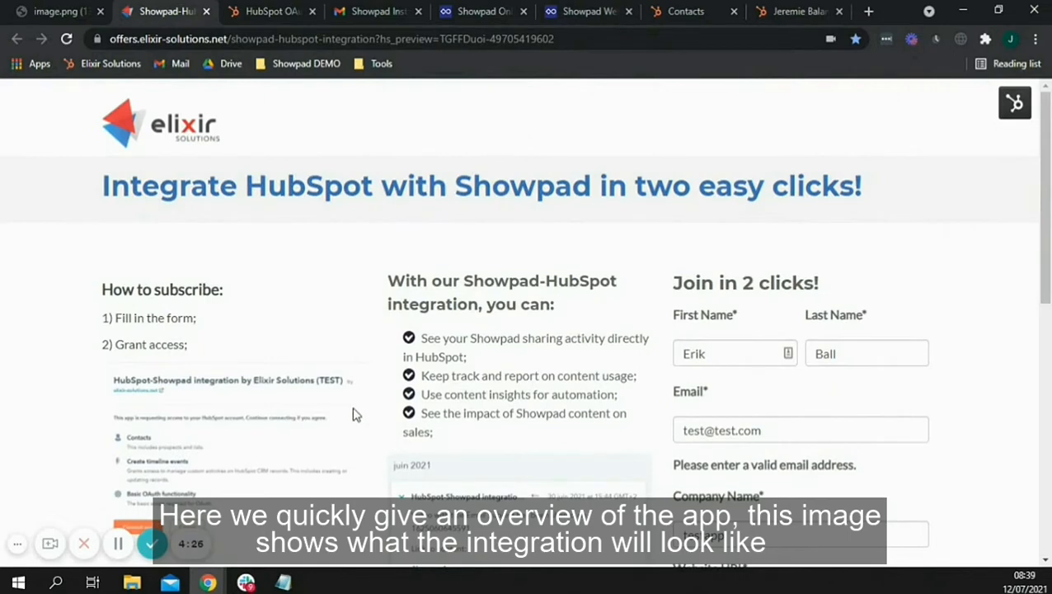
scroll(355, 414, "down", 1)
scroll(356, 413, "down", 3)
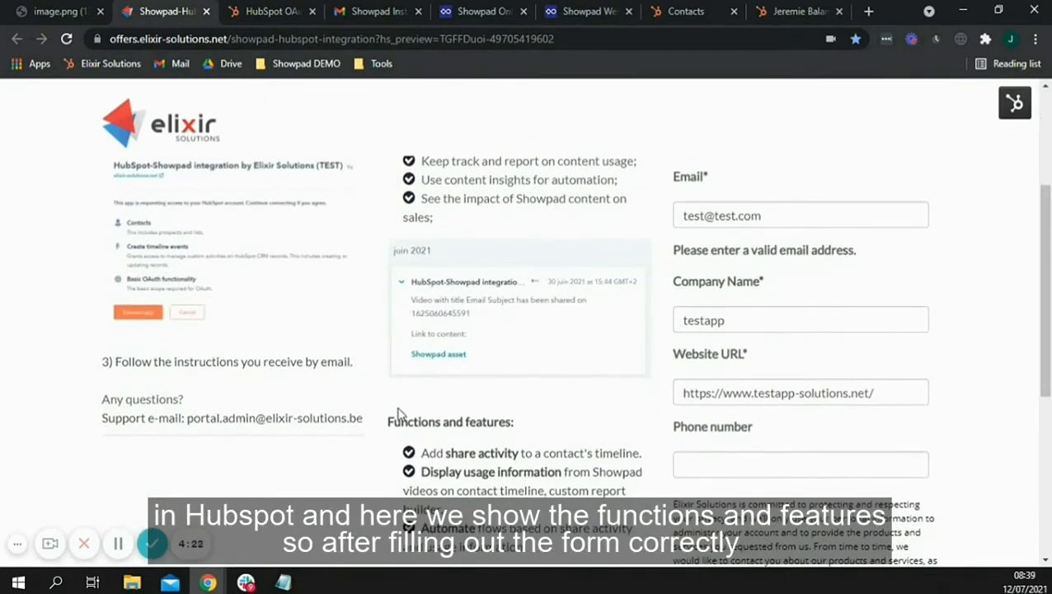
scroll(398, 406, "down", 2)
scroll(352, 428, "down", 5)
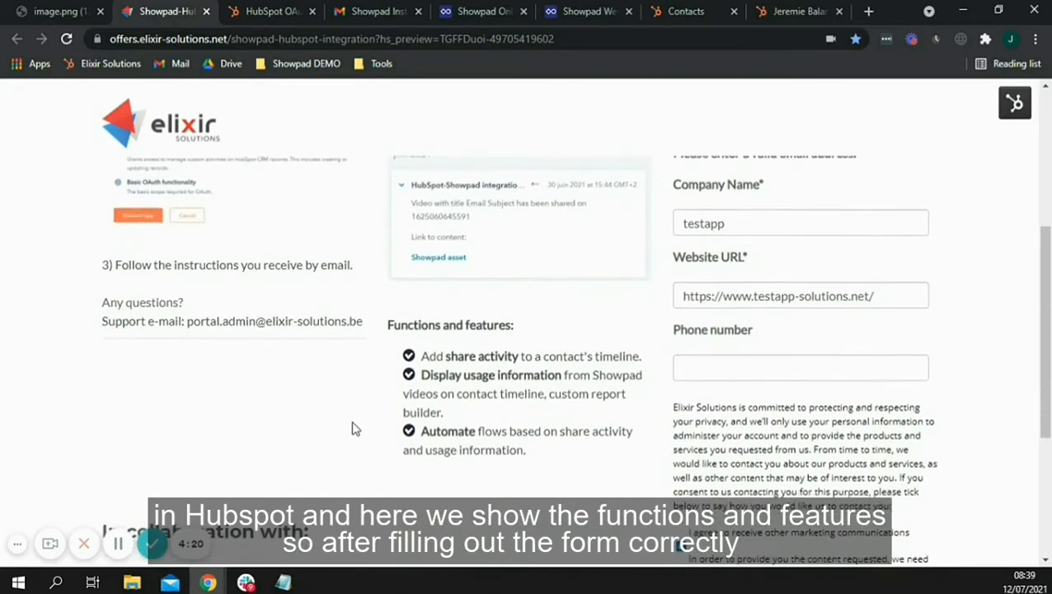
scroll(353, 428, "down", 2)
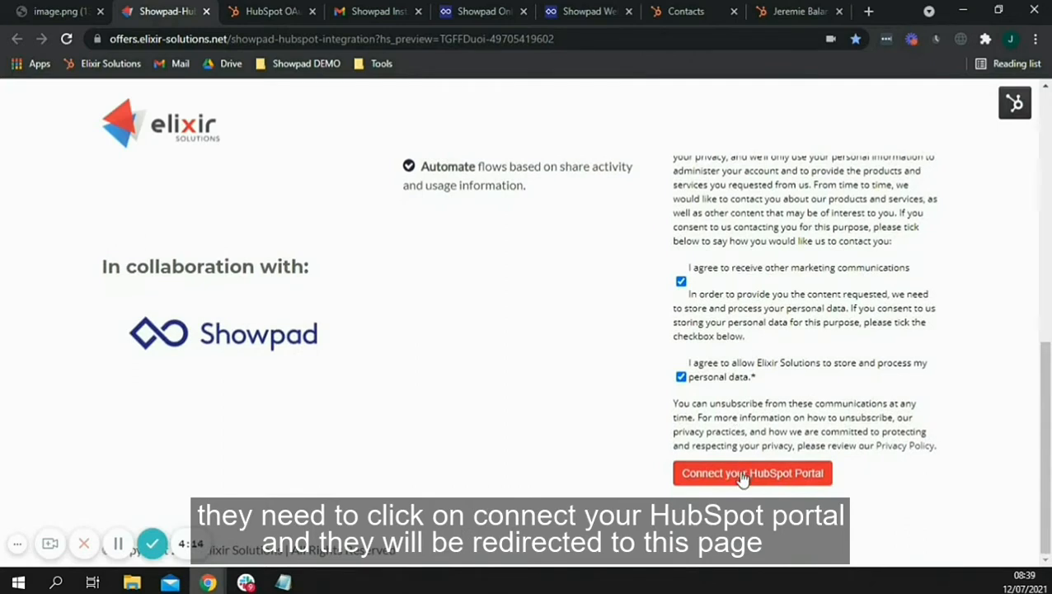
Choose the Showpad App Testing account on the HubSpot authorization page for the Showpad integration.
left_click(255, 12)
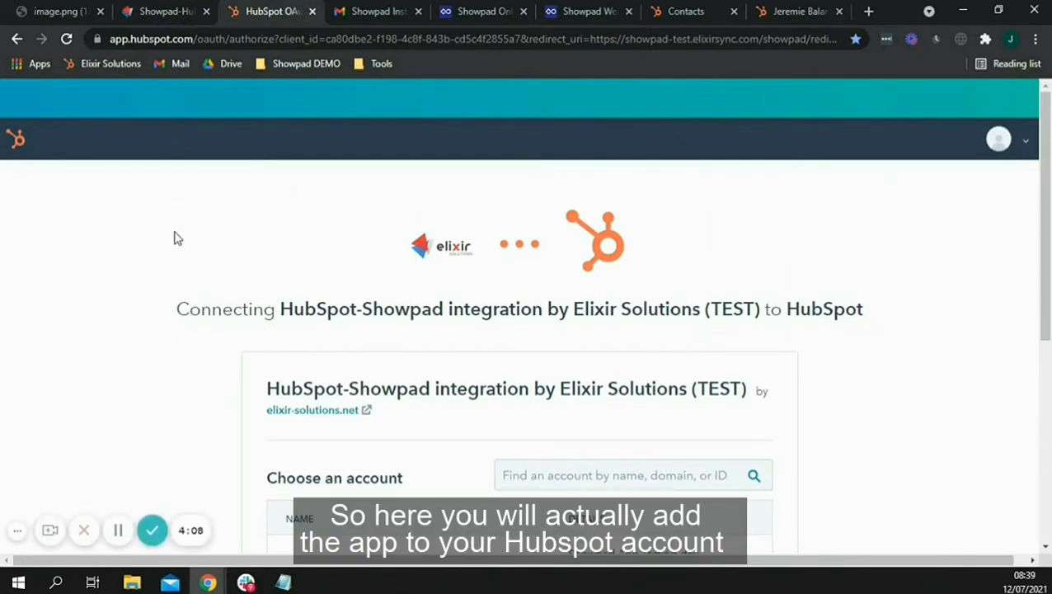
scroll(174, 239, "down", 2)
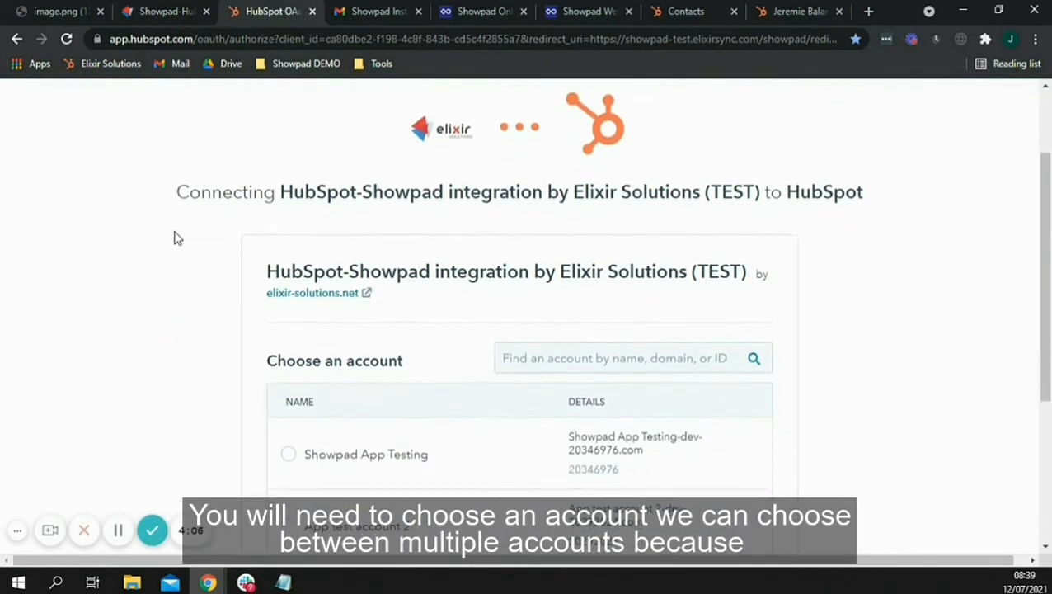
scroll(164, 256, "down", 2)
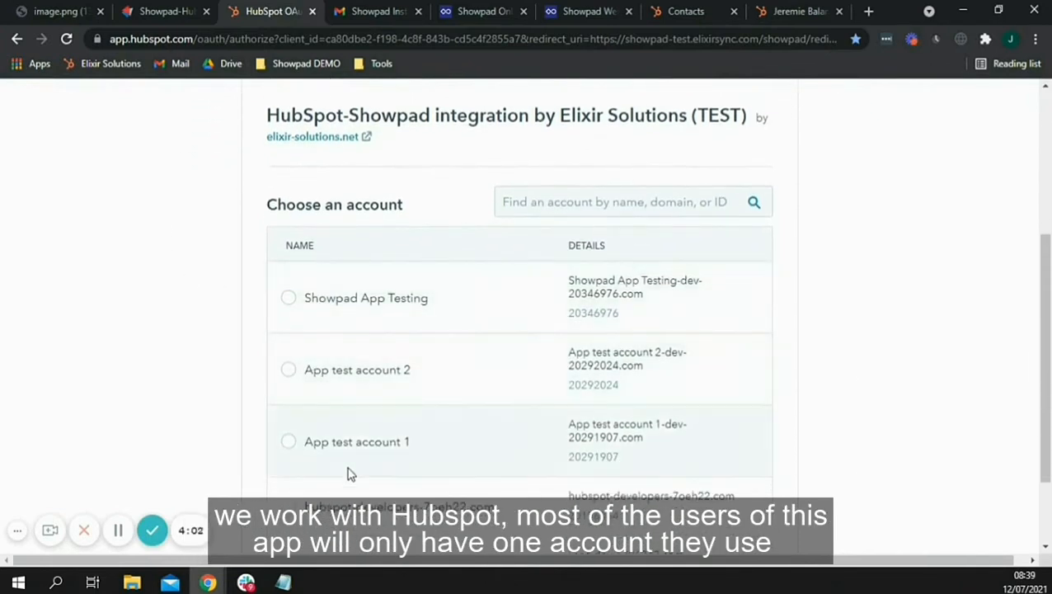
left_click(285, 307)
scroll(219, 314, "down", 2)
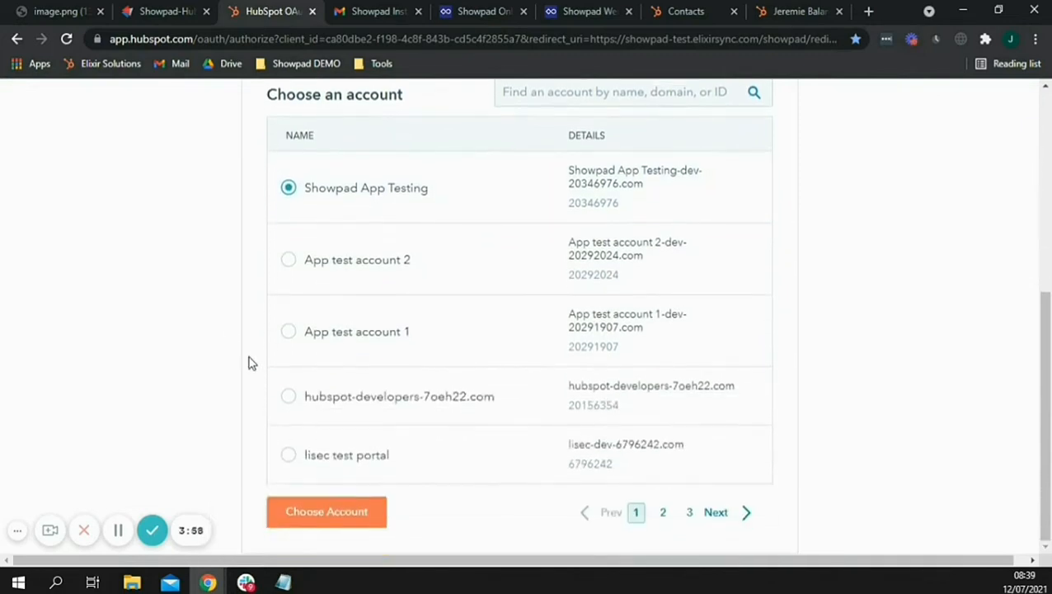
left_click(350, 525)
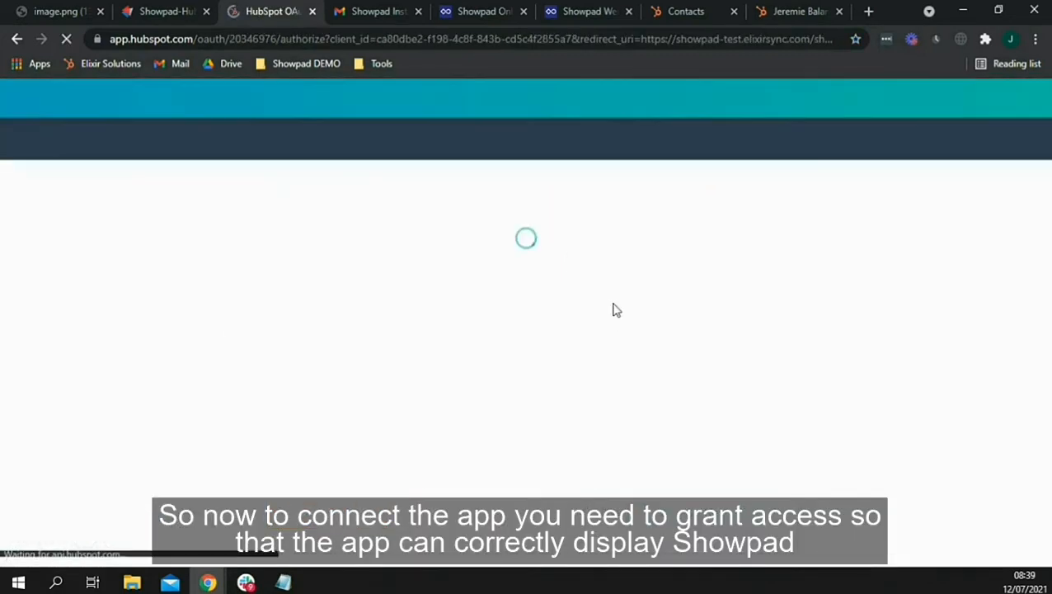
Review the requested permissions, connect the app to the HubSpot account and confirm the authorization with the reCAPTCHA check.
scroll(601, 304, "down", 4)
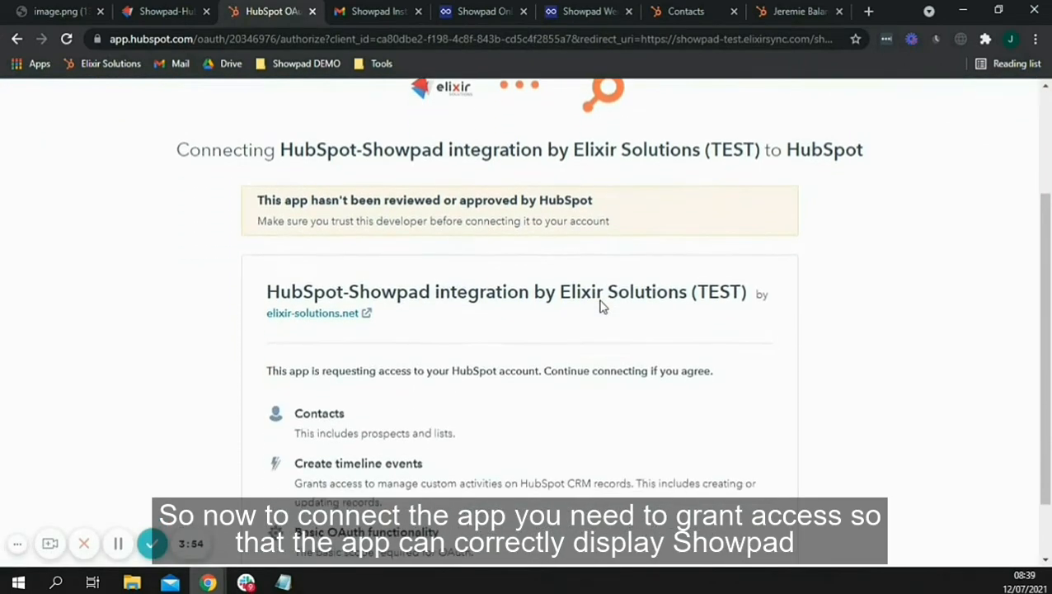
scroll(495, 297, "down", 1)
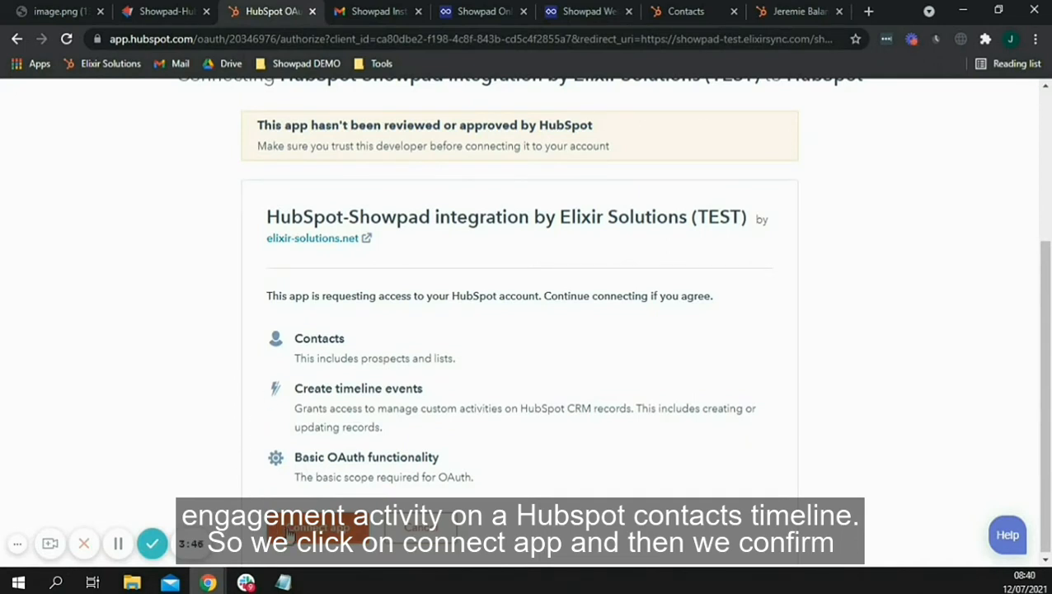
left_click(290, 532)
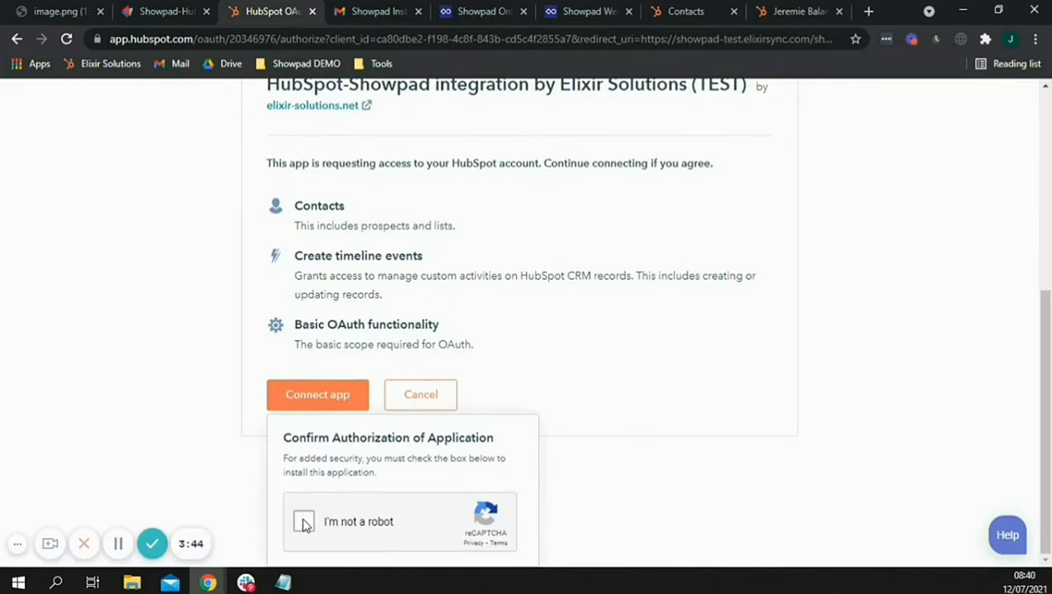
left_click(304, 517)
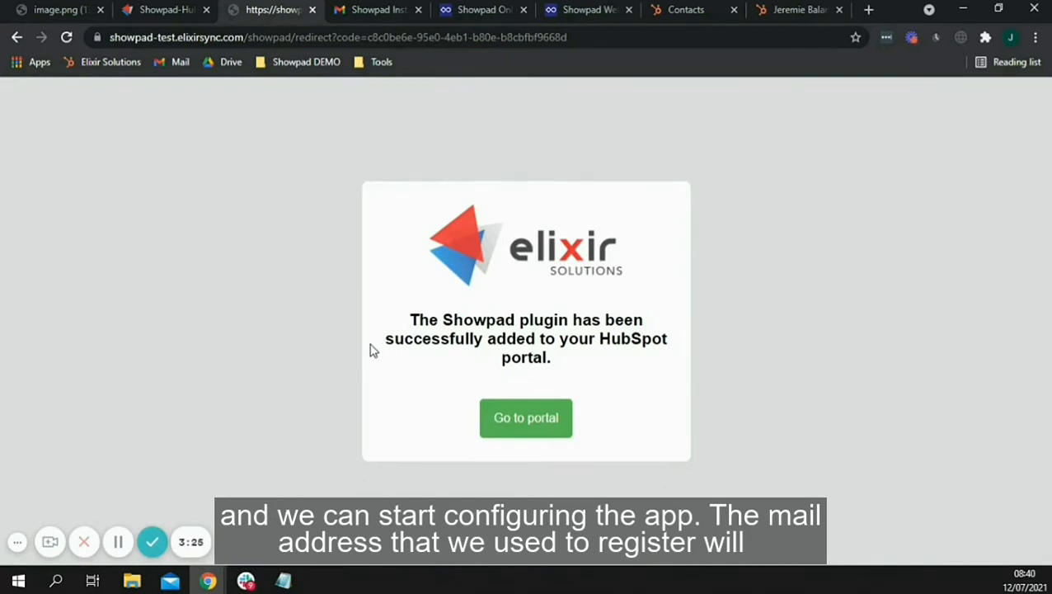
Switch to Gmail and read the setup instructions and links in the Showpad Install guide email.
left_click(352, 13)
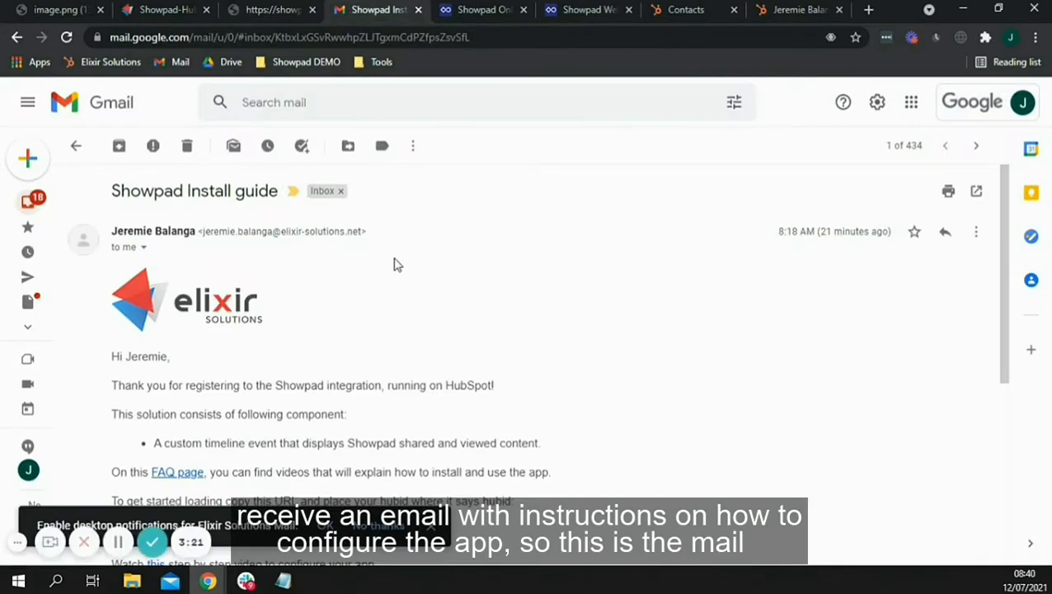
scroll(395, 264, "down", 1)
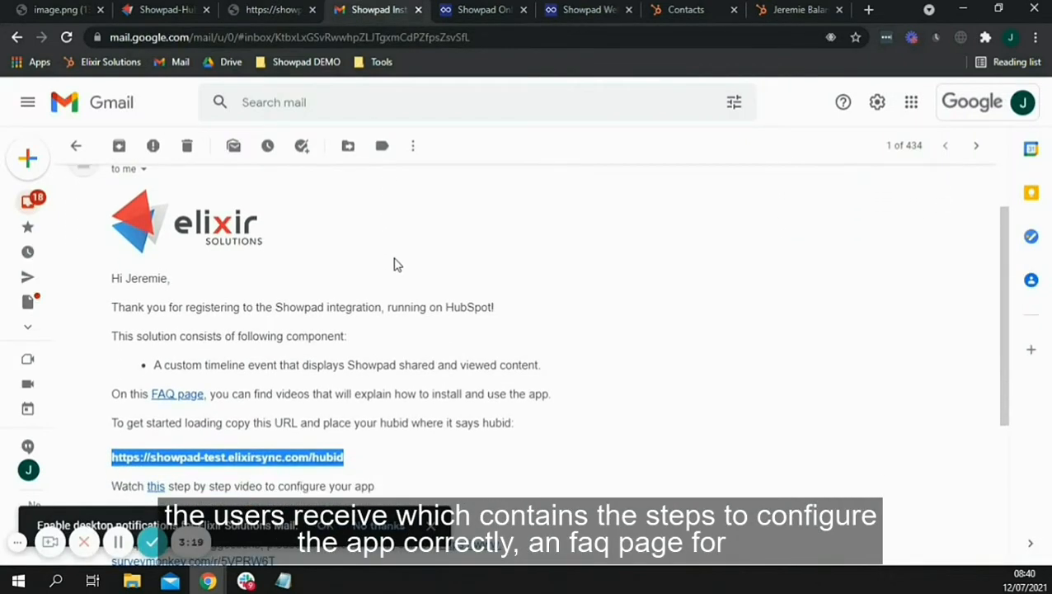
scroll(395, 264, "down", 1)
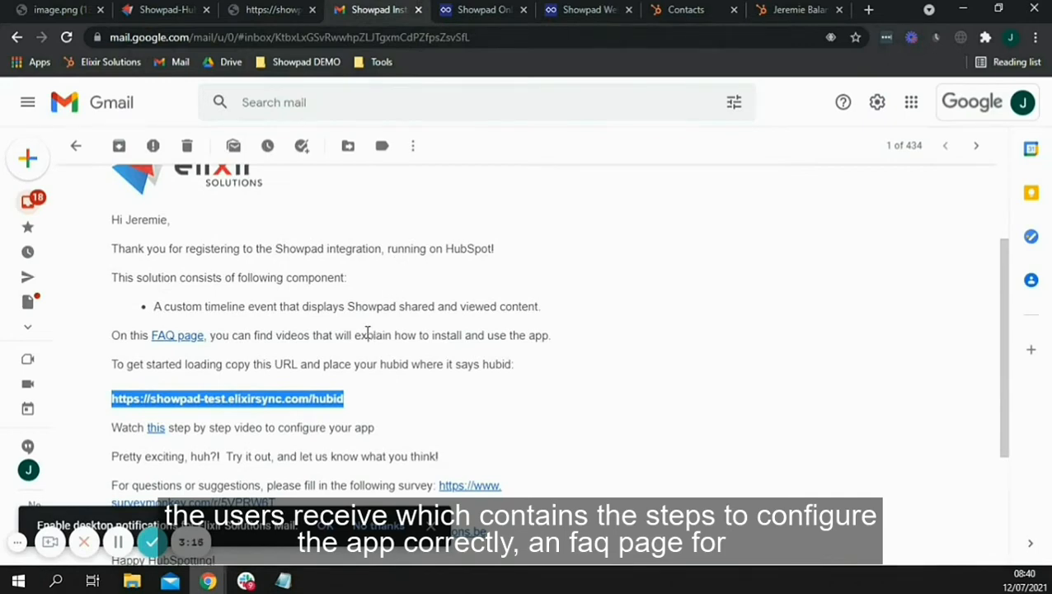
scroll(380, 346, "down", 1)
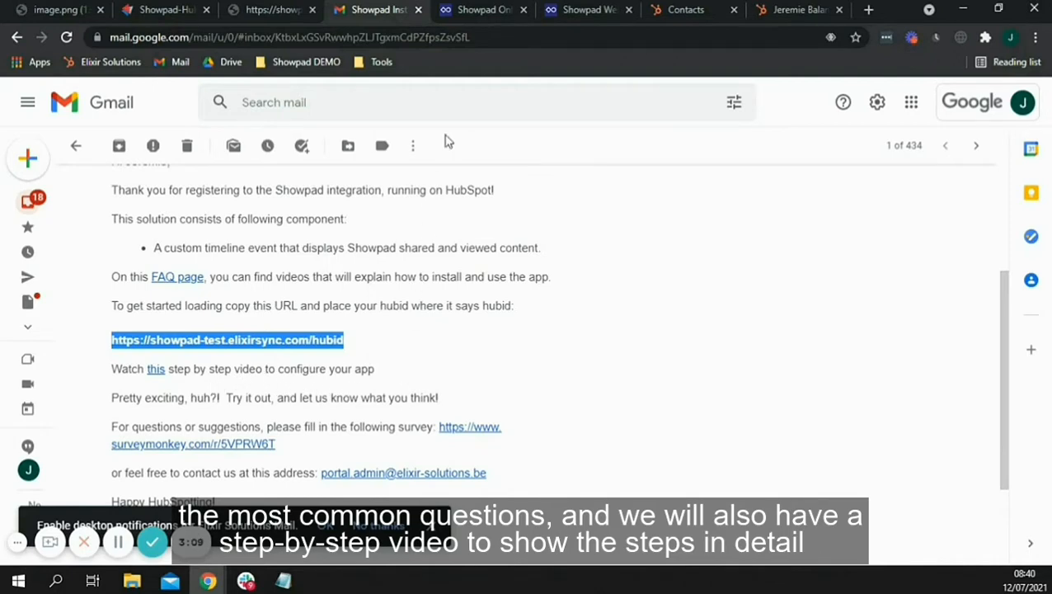
Switch to the Showpad portal and open the Webhooks page in its integration settings.
left_click(483, 14)
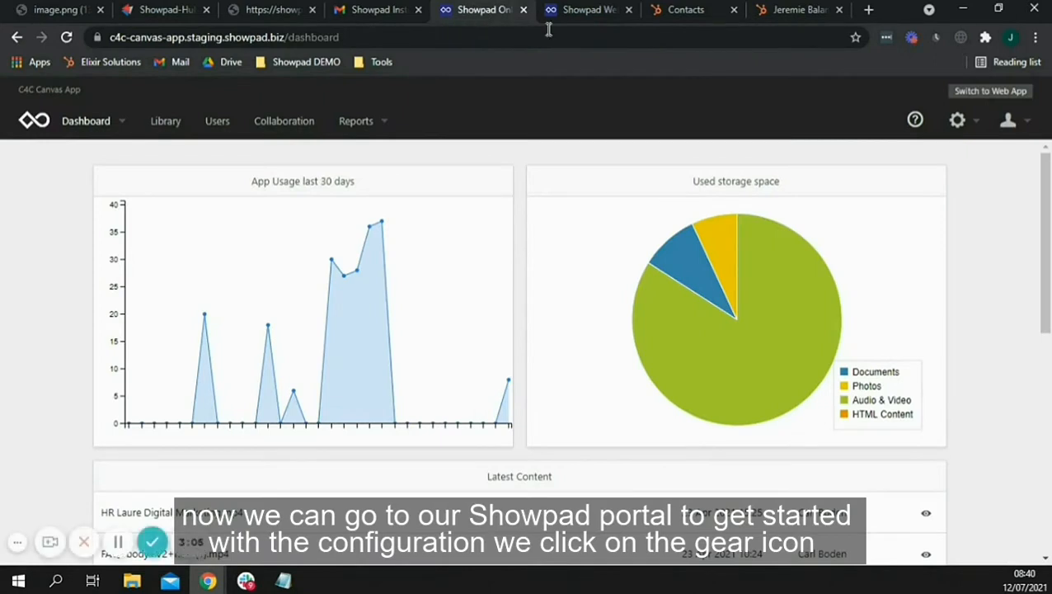
left_click(979, 129)
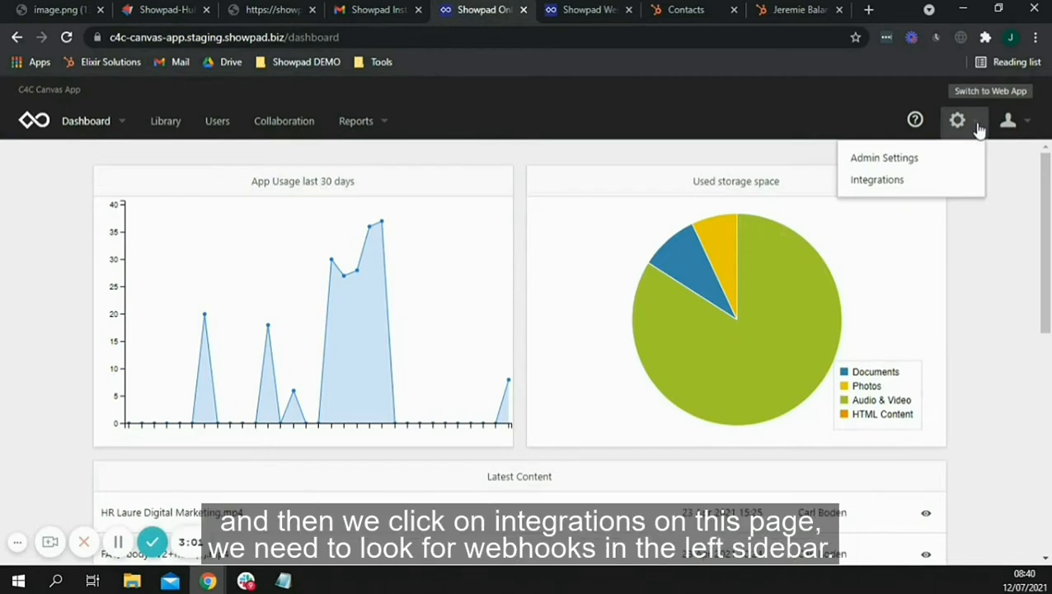
left_click(903, 188)
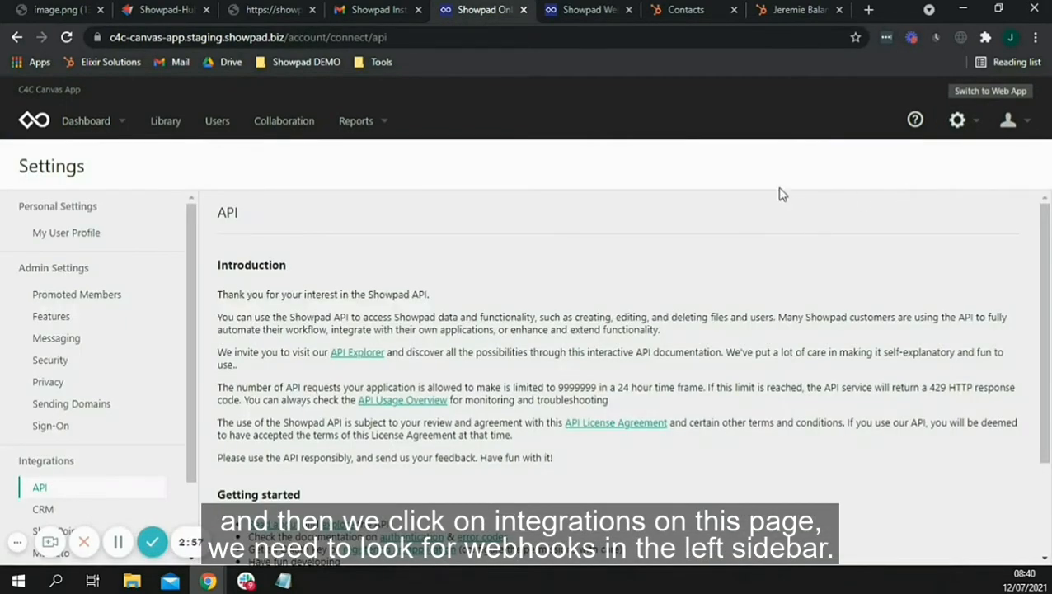
scroll(88, 353, "down", 2)
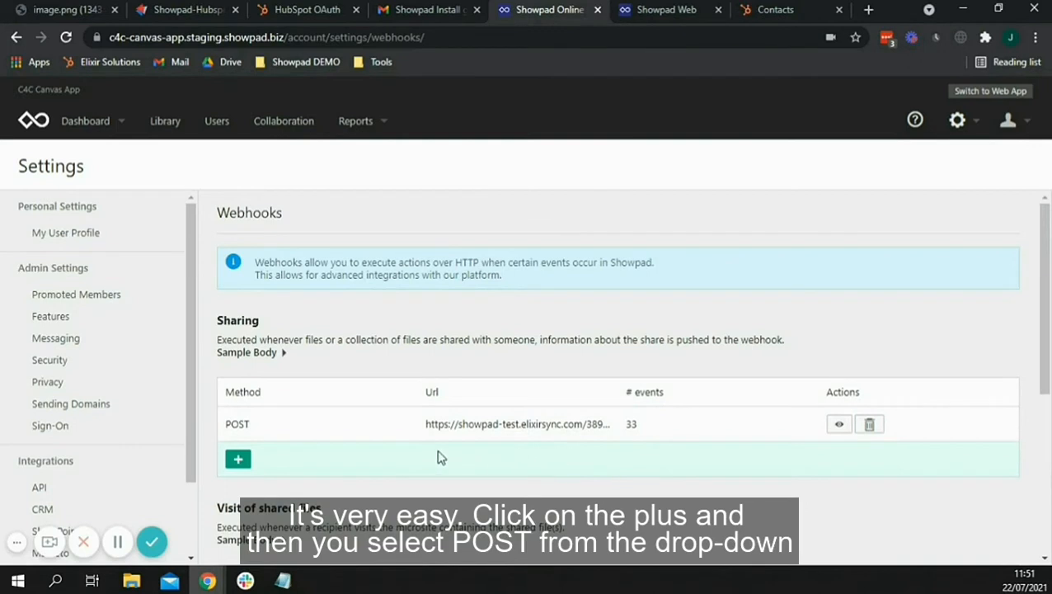
Add a new webhook under Sharing and set its method to POST.
left_click(239, 460)
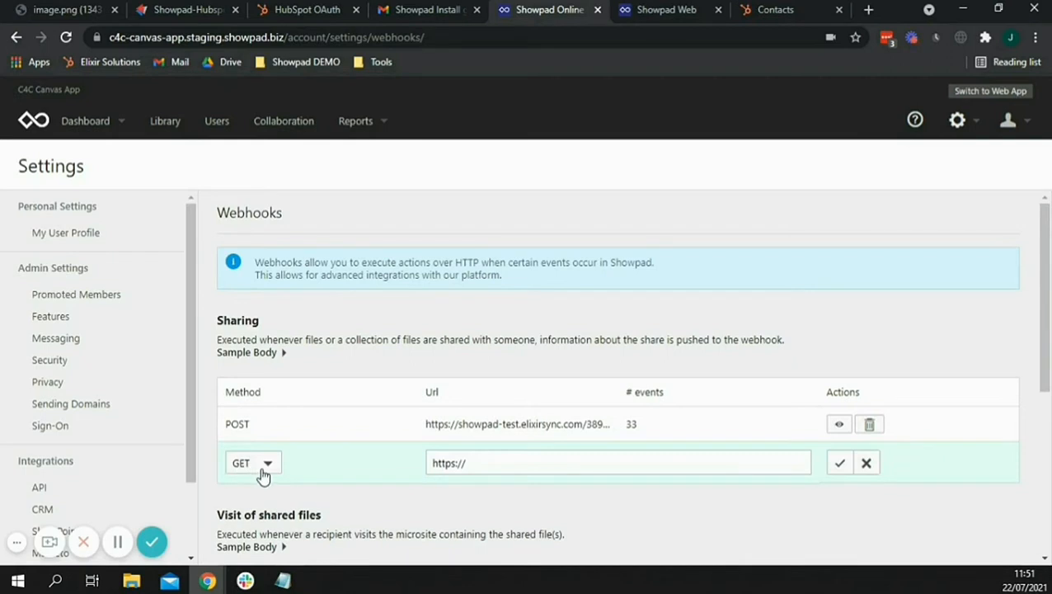
left_click(263, 470)
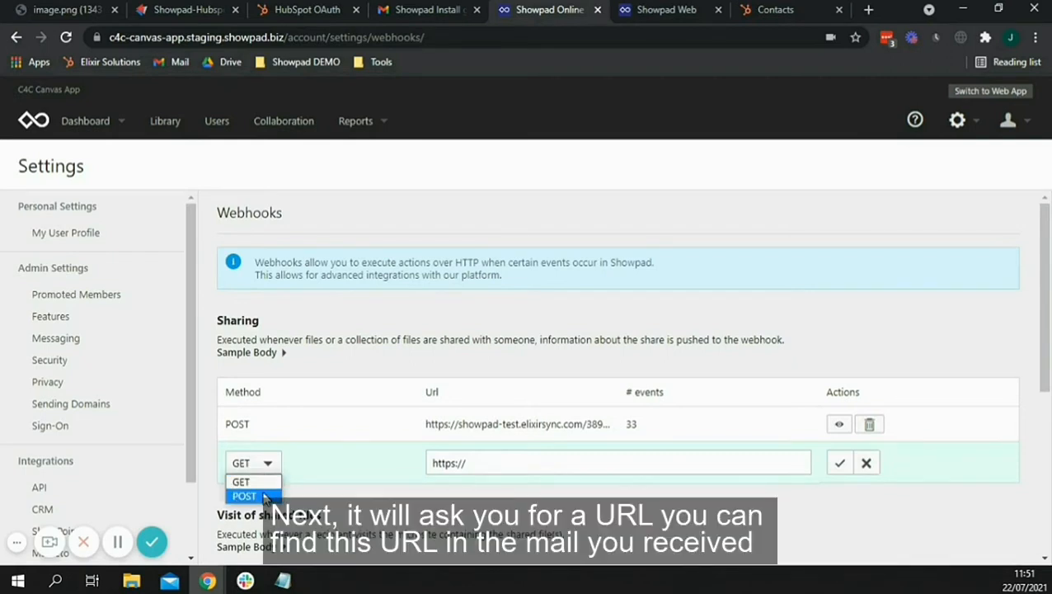
left_click(246, 496)
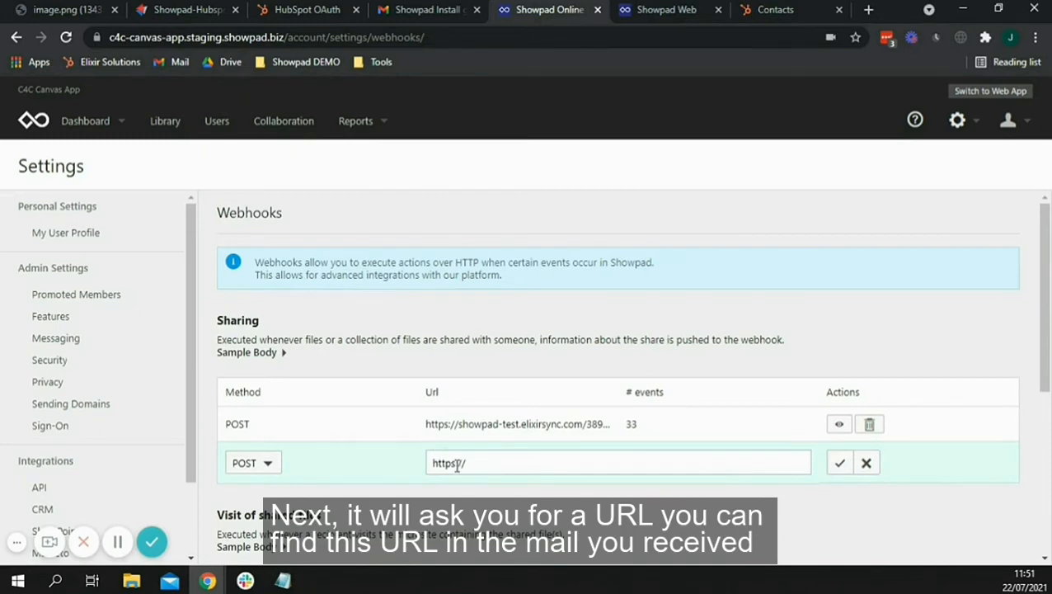
left_click(411, 12)
scroll(353, 399, "down", 2)
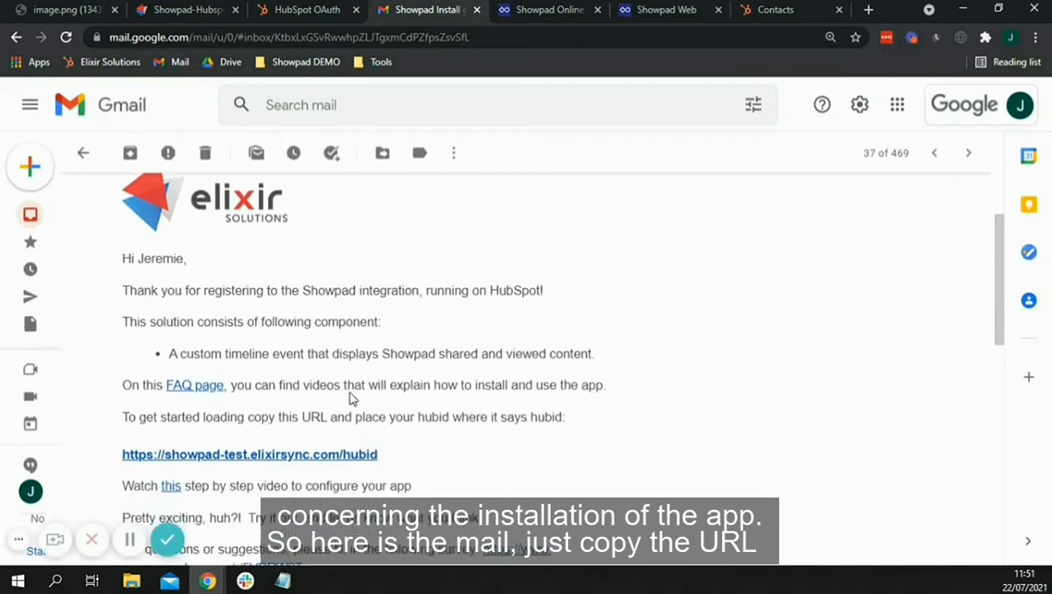
left_click_drag(379, 453, 124, 455)
key("ctrl+c")
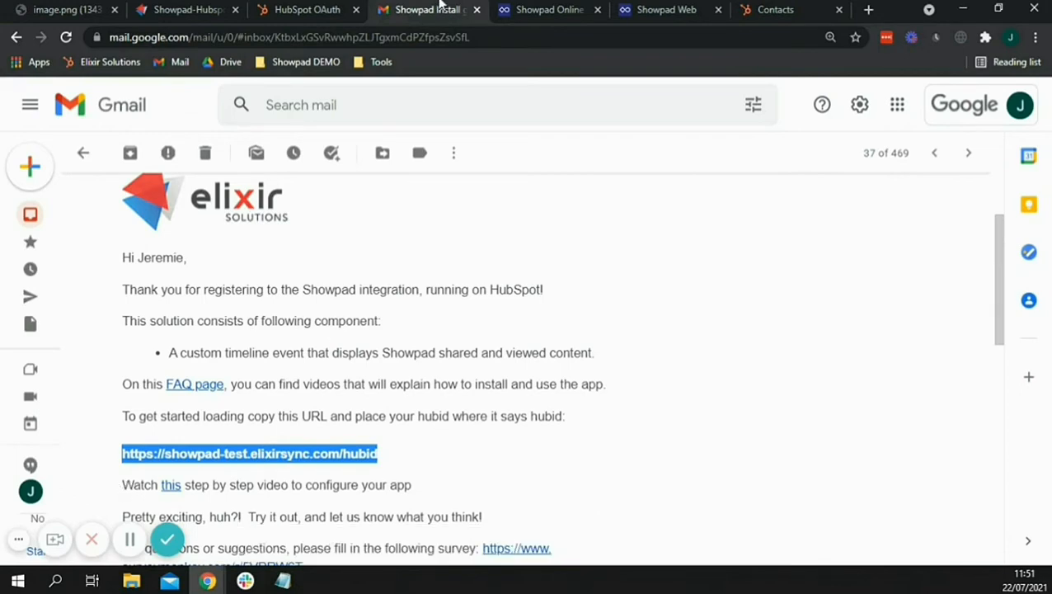
left_click(544, 8)
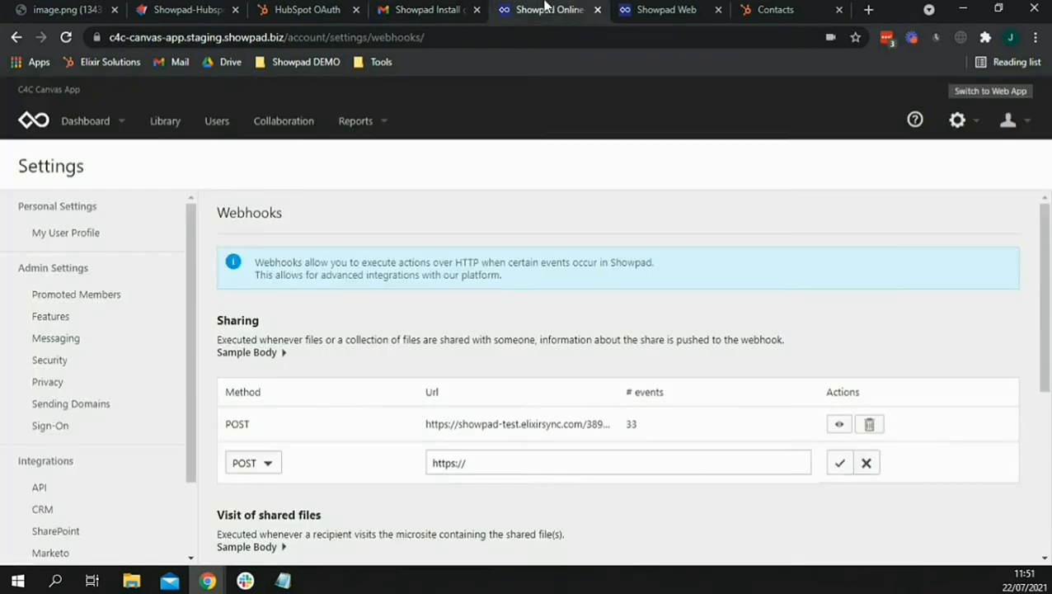
triple_click(447, 473)
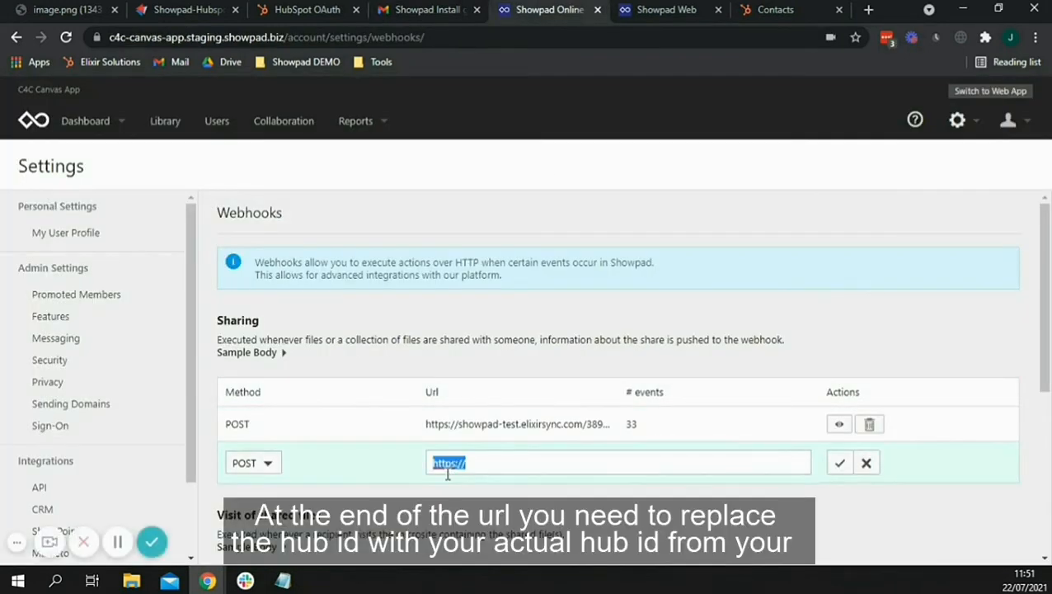
key("ctrl+v")
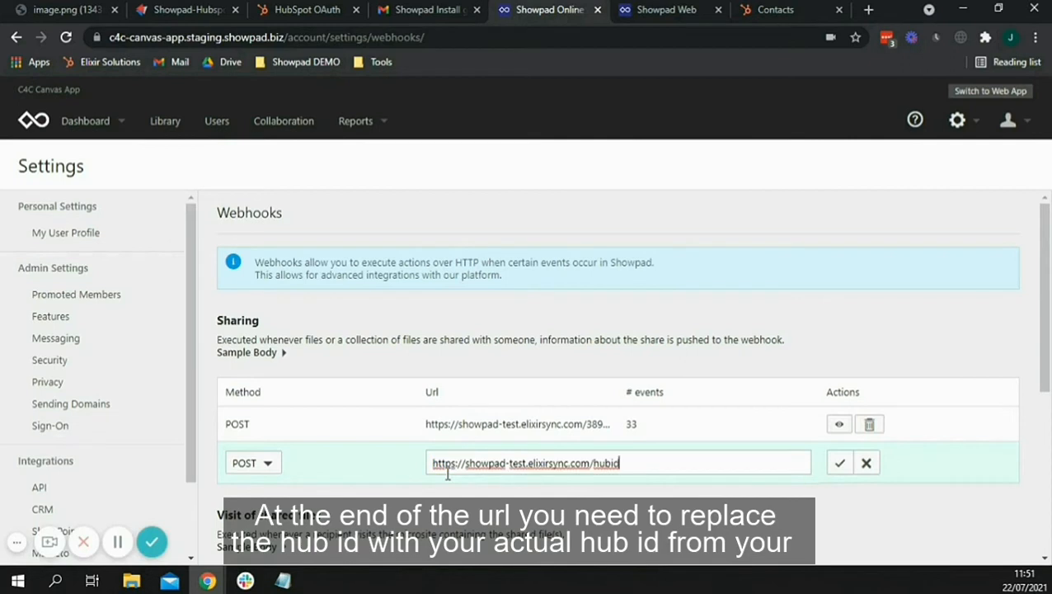
Replace the hubid placeholder in the new Sharing webhook's URL with the portal's hub ID copied from the HubSpot account menu.
double_click(605, 464)
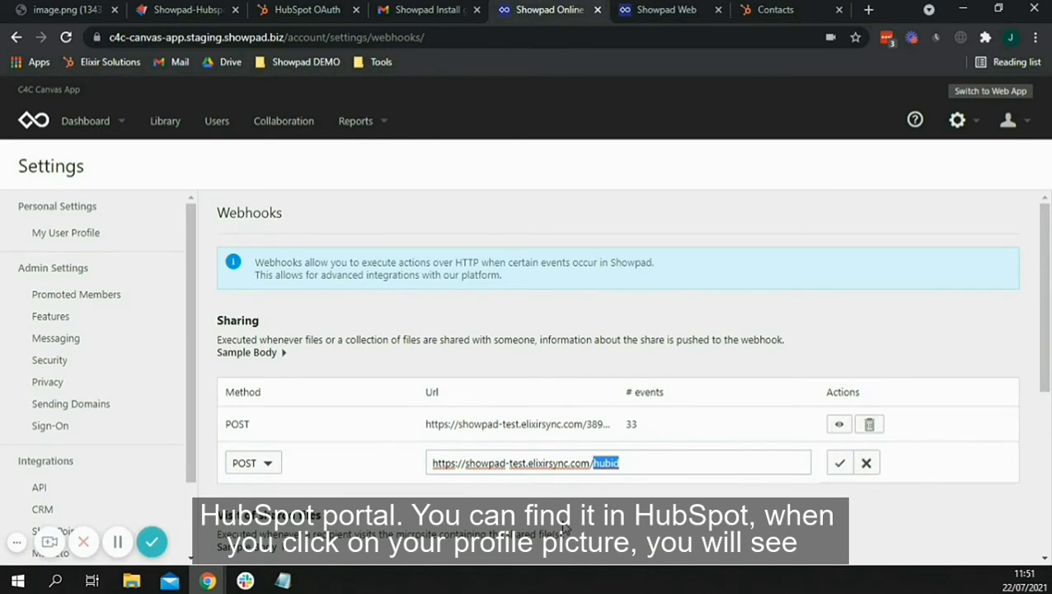
left_click(761, 12)
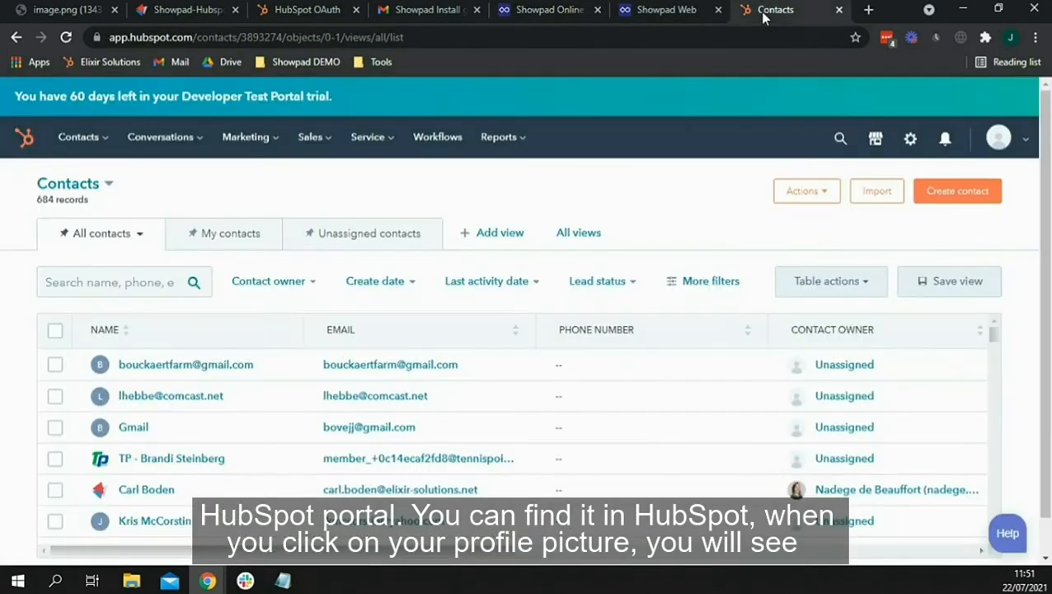
left_click(1000, 140)
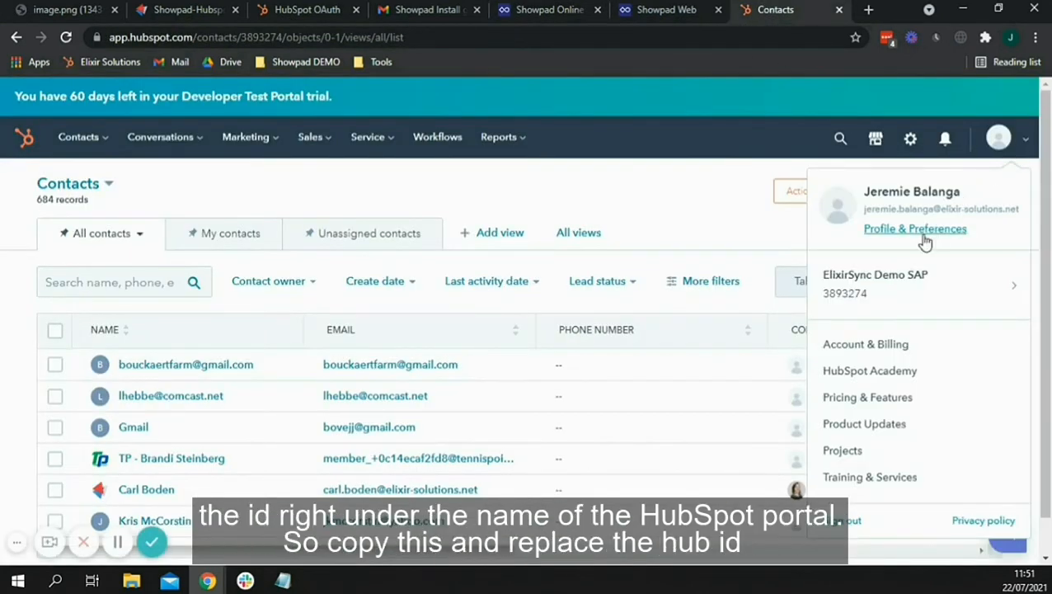
mouse_move(851, 302)
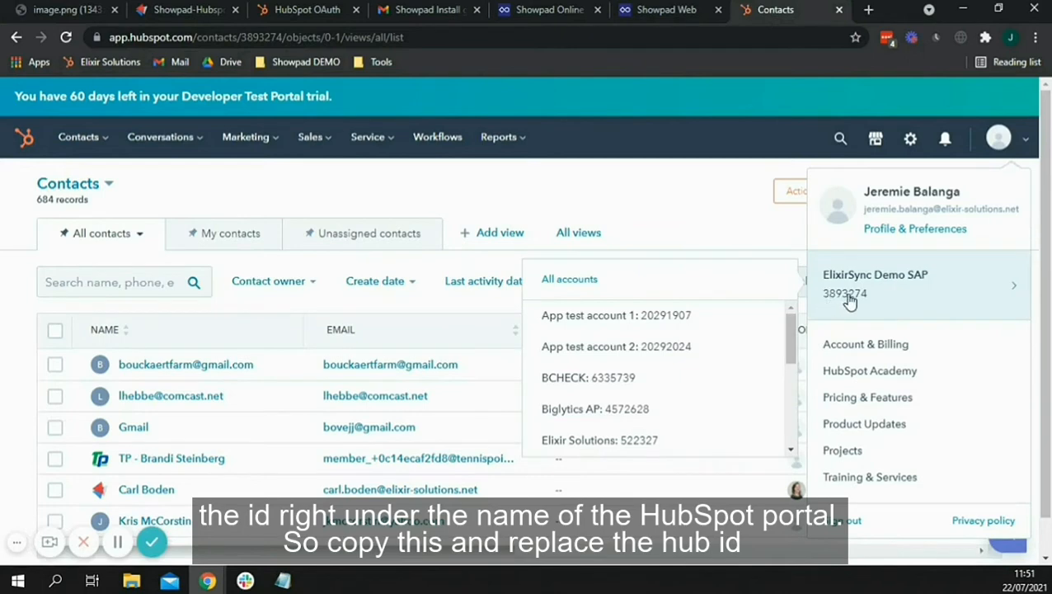
double_click(850, 302)
key("ctrl+c")
left_click(546, 10)
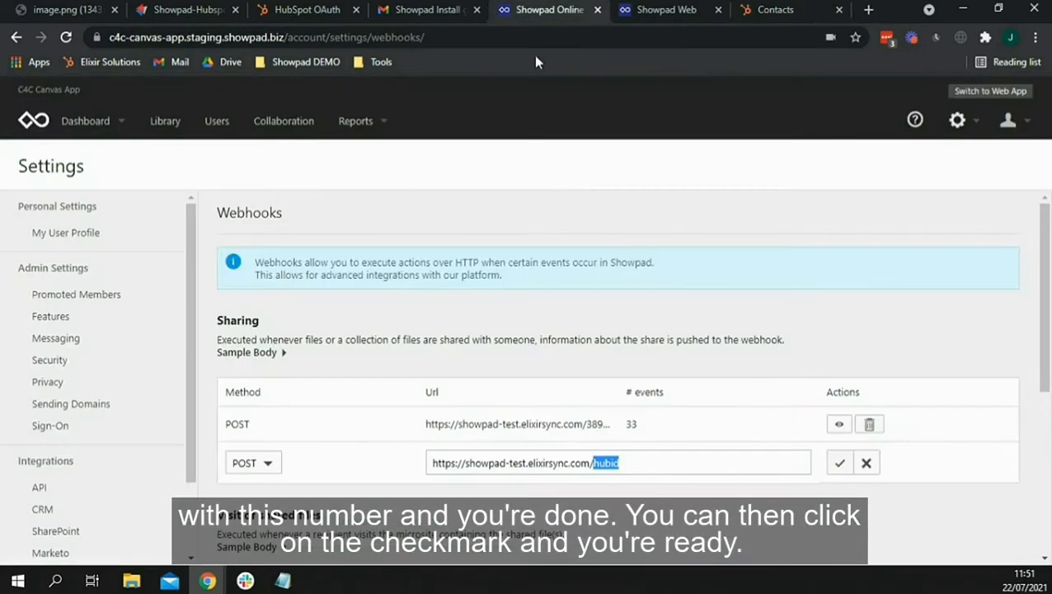
key("ctrl+v")
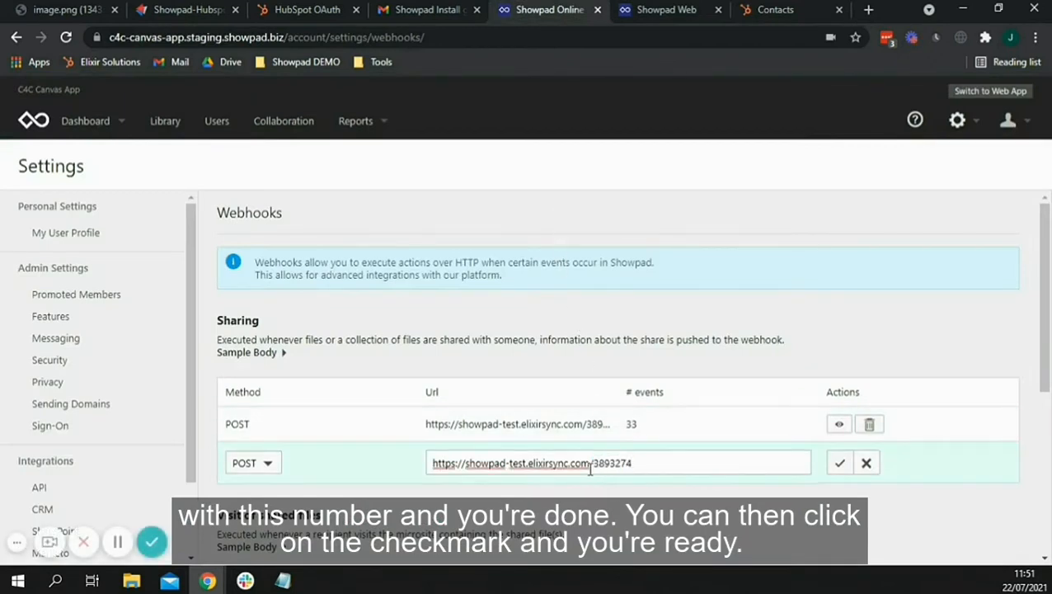
Discard the unsaved Sharing webhook and look over the Visit of shared files webhooks.
left_click(867, 464)
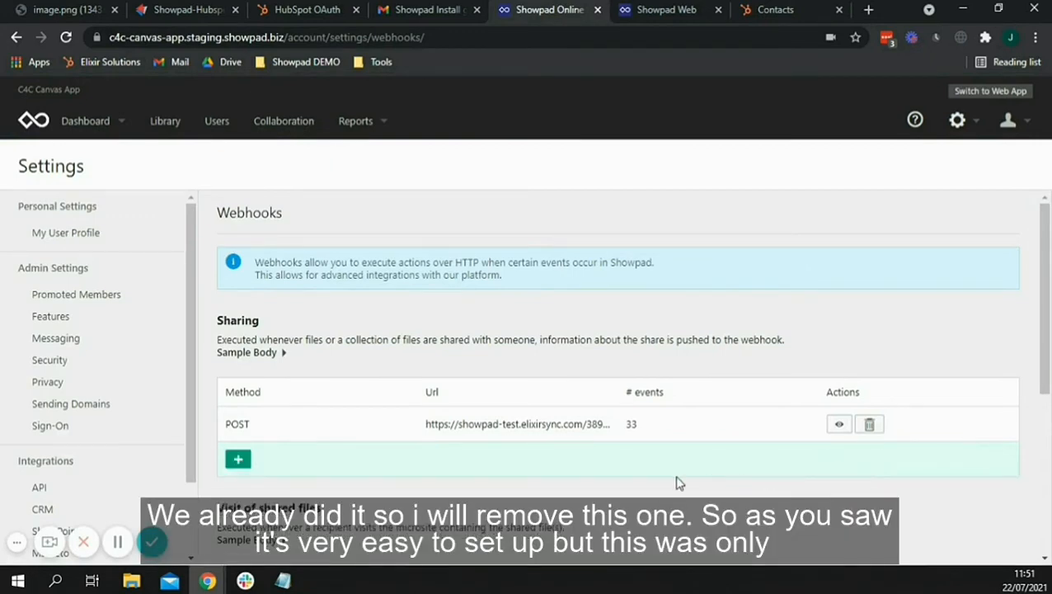
scroll(580, 467, "down", 3)
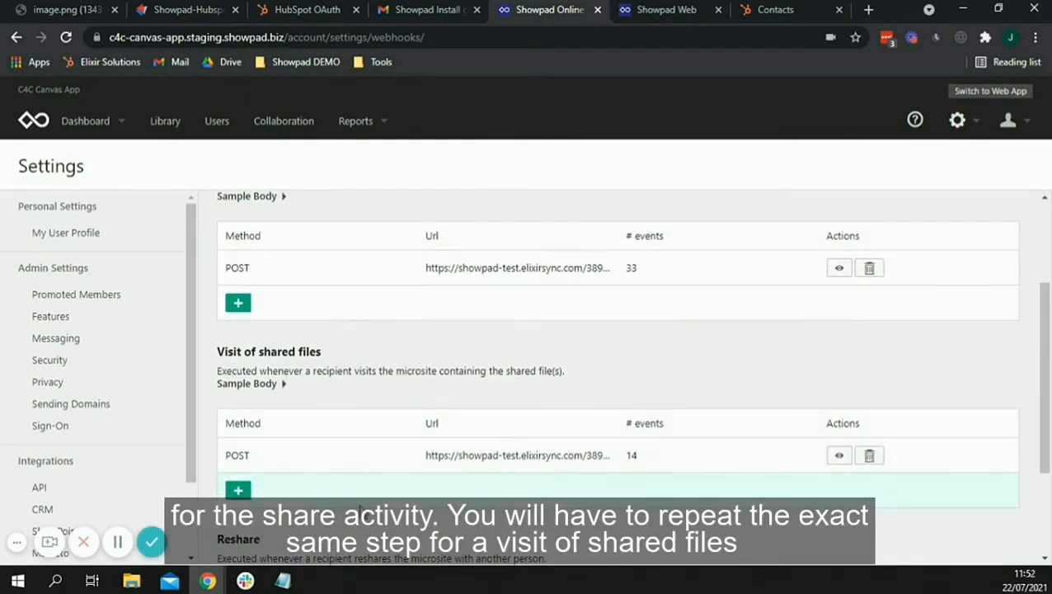
scroll(438, 513, "up", 3)
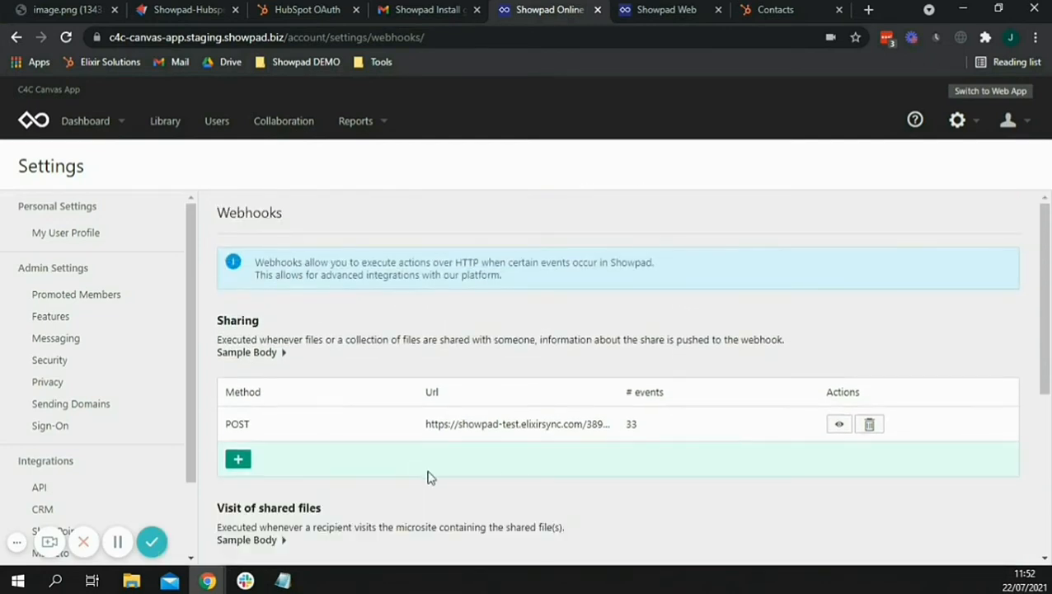
Switch to the Showpad Web app and compose an email to the suggested elixir-solutions.net recipient with the subject "test".
left_click(644, 12)
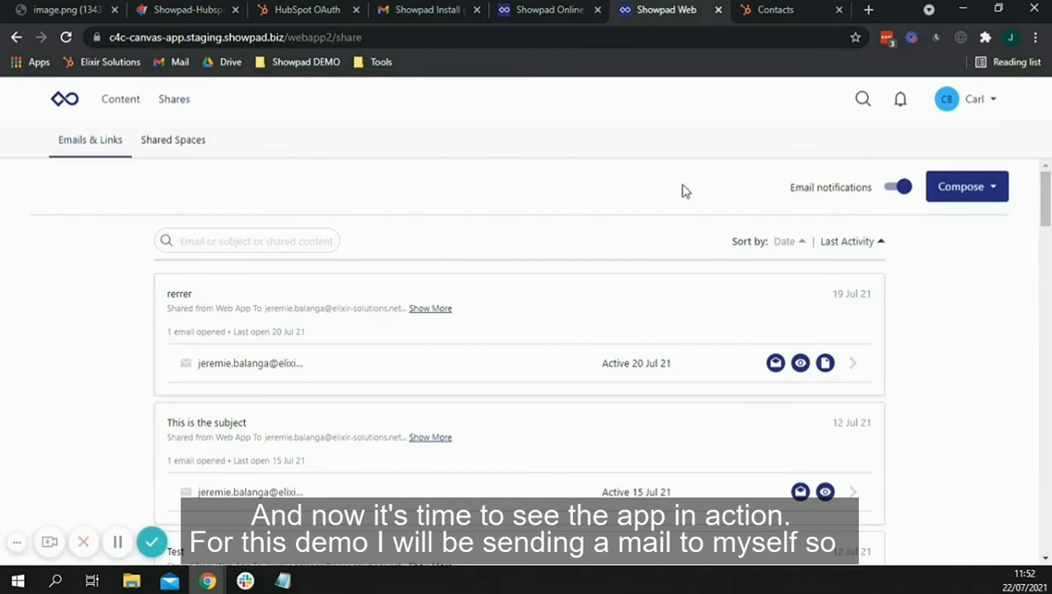
left_click(981, 196)
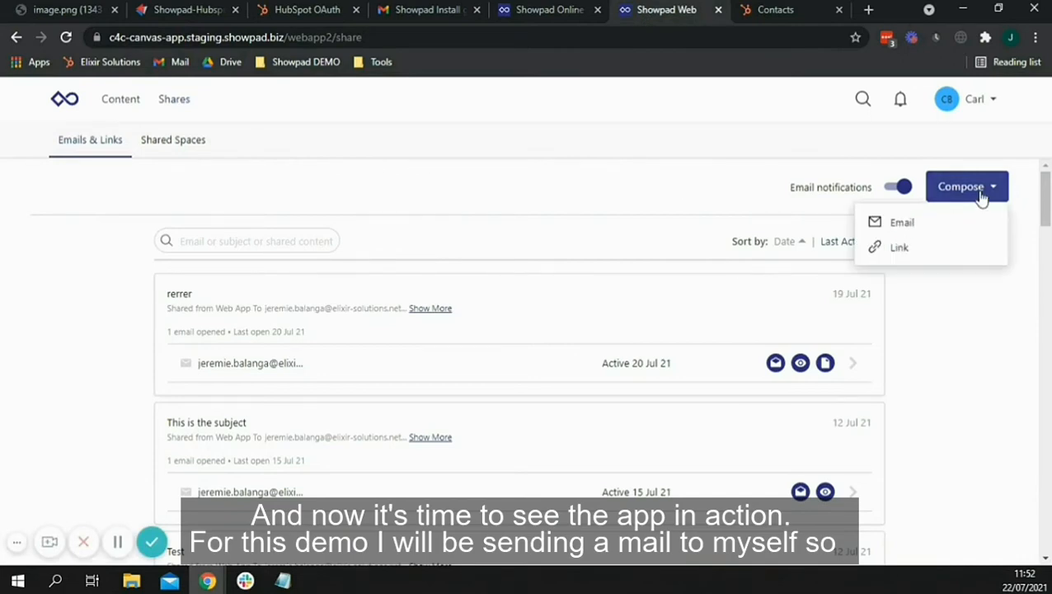
left_click(931, 224)
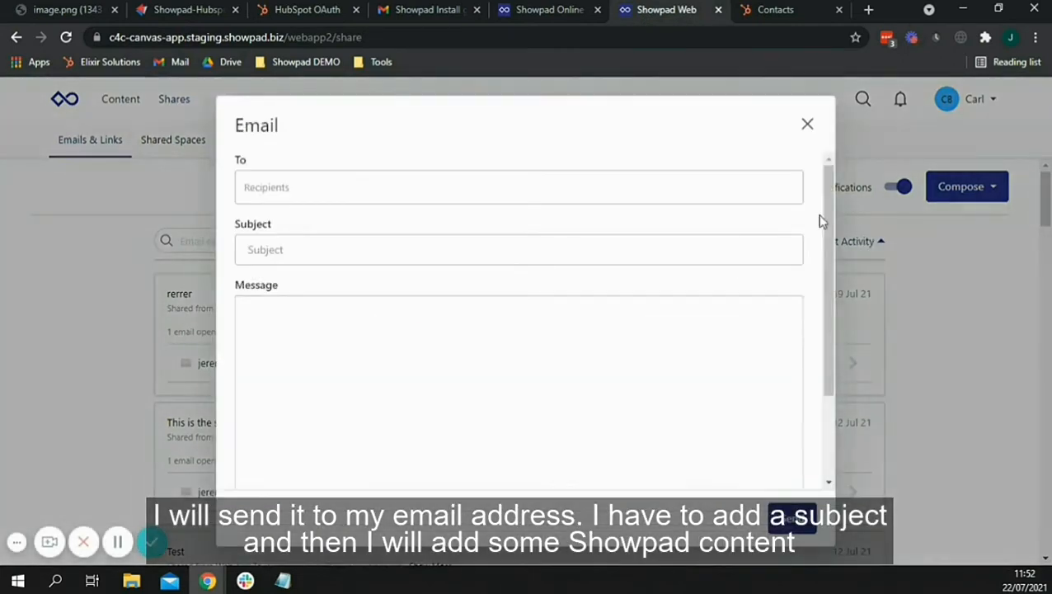
left_click(557, 188)
type("jere")
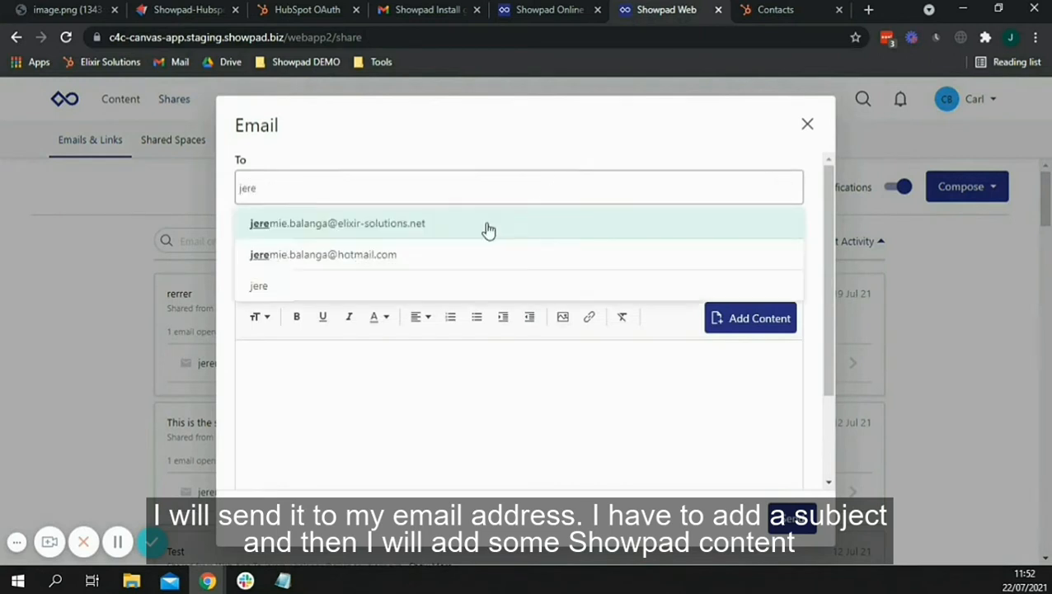
left_click(464, 230)
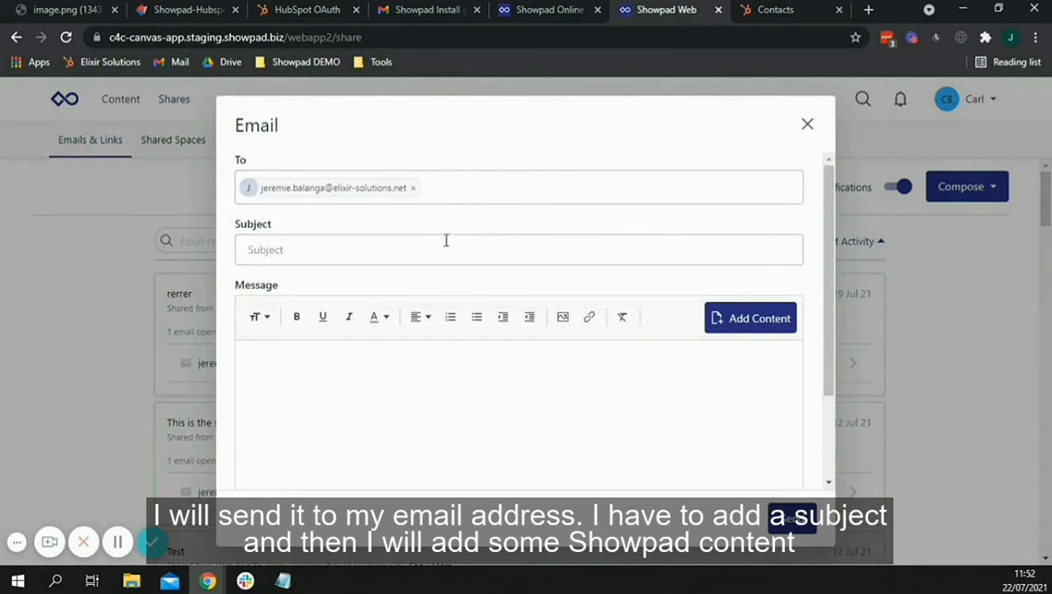
left_click(438, 249)
type("test")
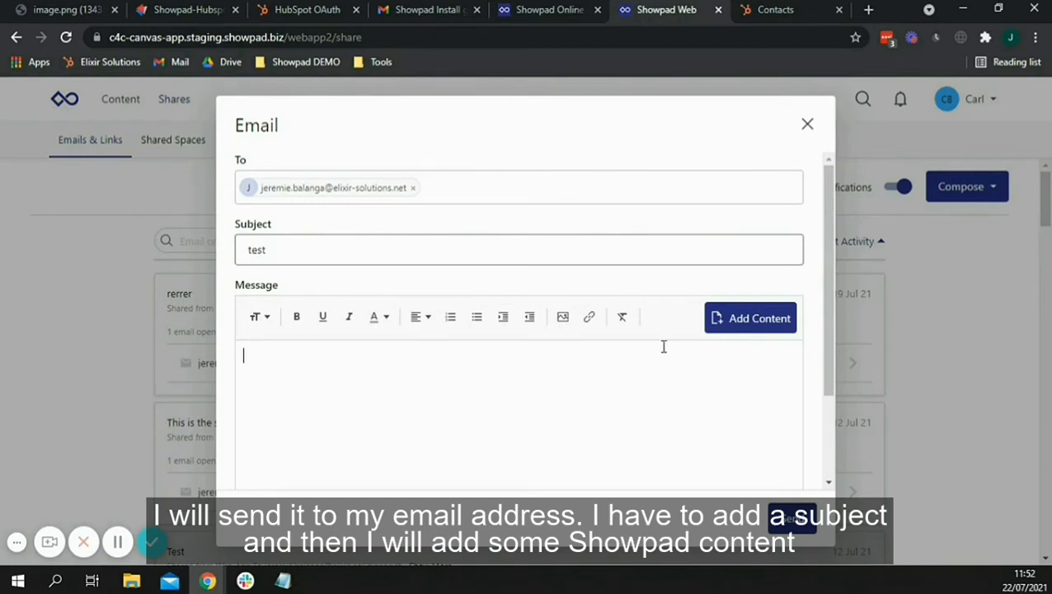
Add "Showpad Insights widget in C4C-Technical overview.pdf" from My Files to the email message.
left_click(740, 324)
left_click(395, 386)
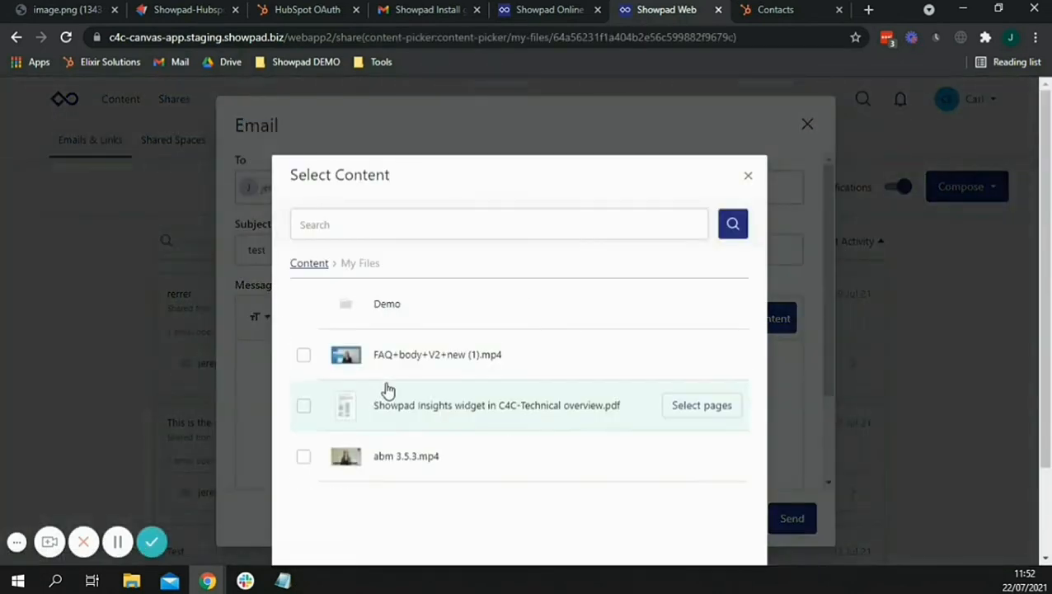
left_click(303, 406)
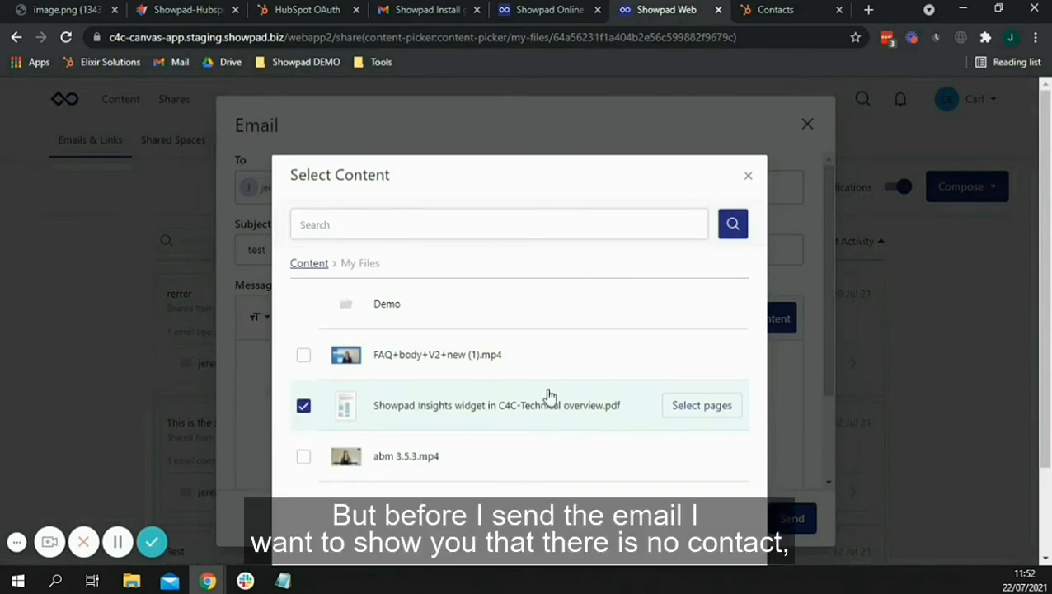
scroll(548, 395, "down", 2)
left_click(702, 519)
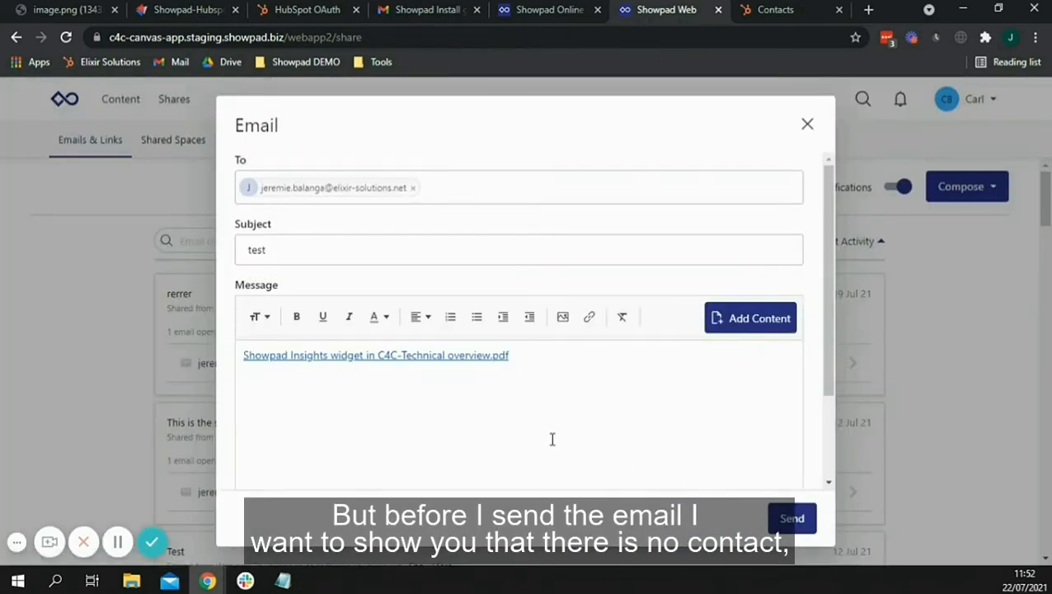
Switch to the HubSpot contacts and search for the email recipient's first name.
left_click(775, 10)
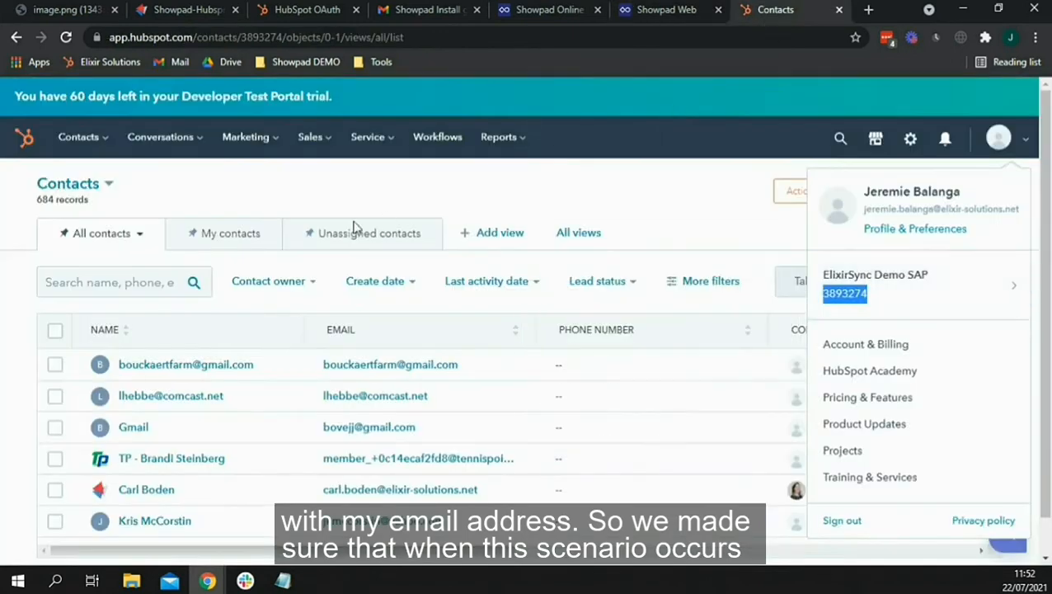
left_click(156, 282)
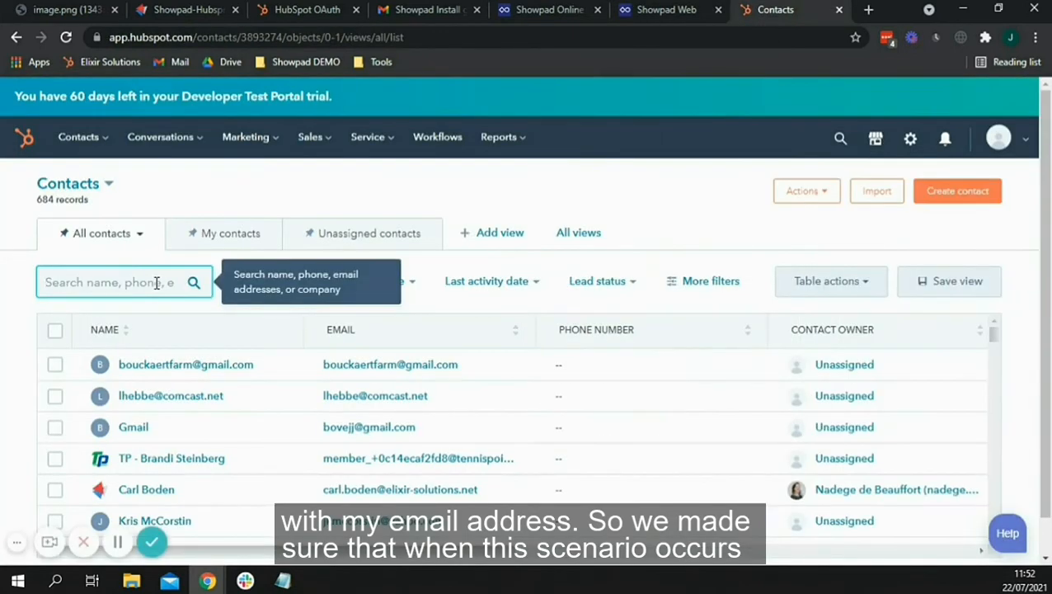
type("jeremie")
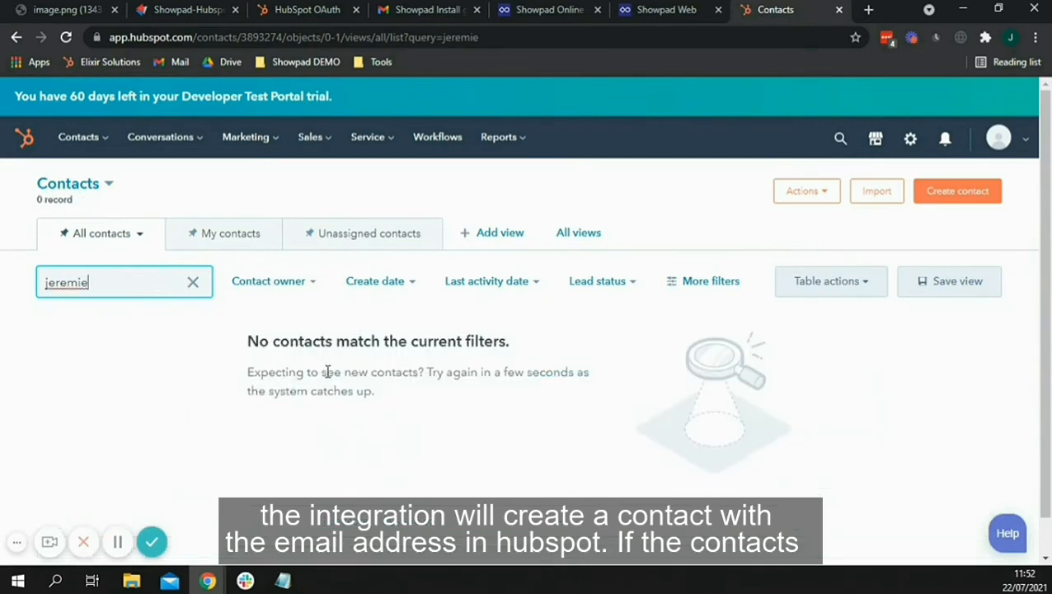
Send the composed email from Showpad Web and refresh the Showpad Webhooks page to check the Sharing event count.
left_click(668, 9)
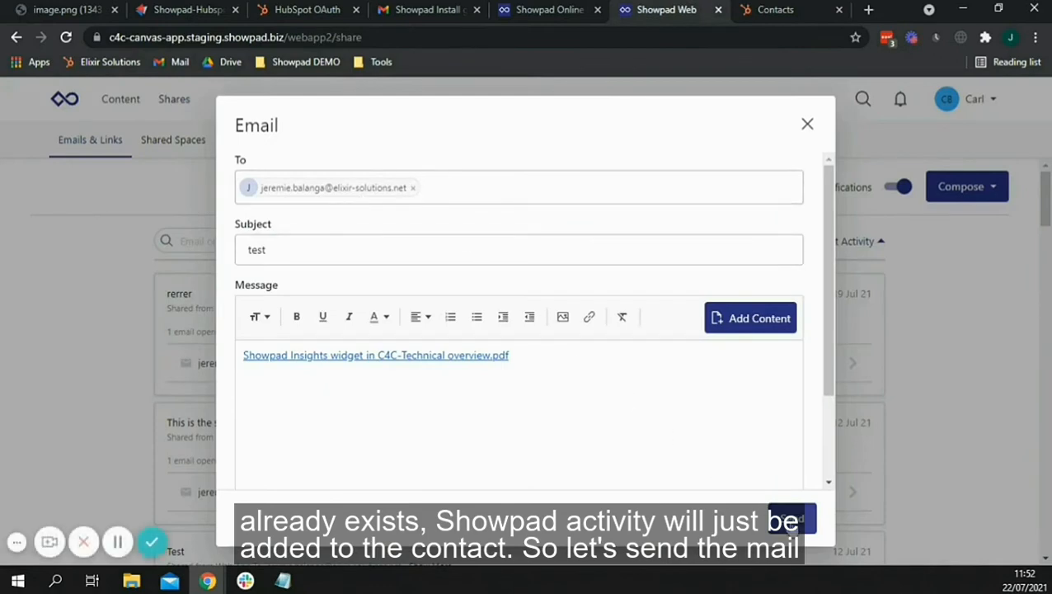
left_click(786, 518)
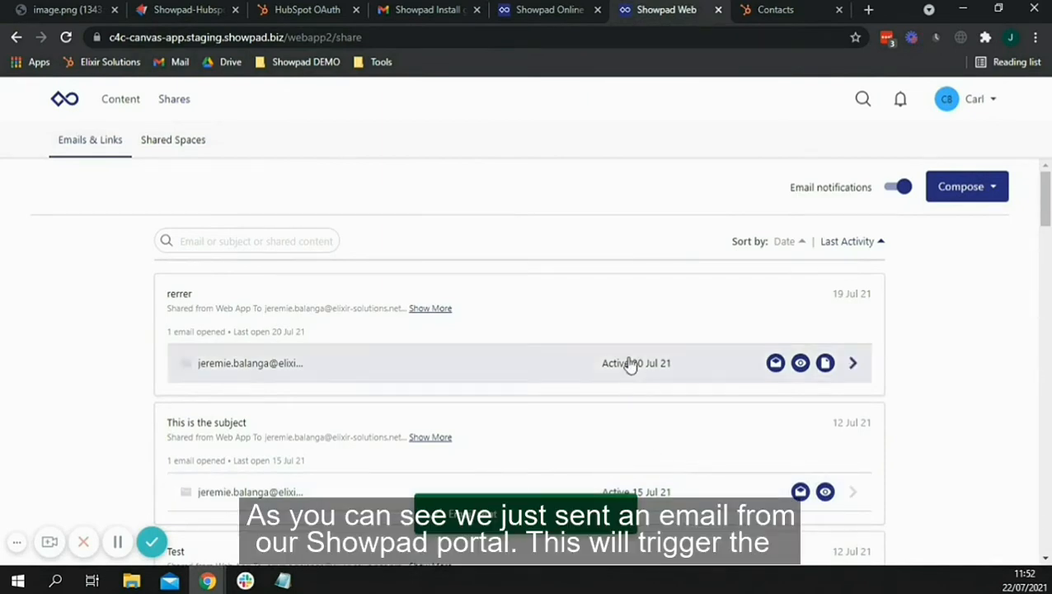
left_click(545, 9)
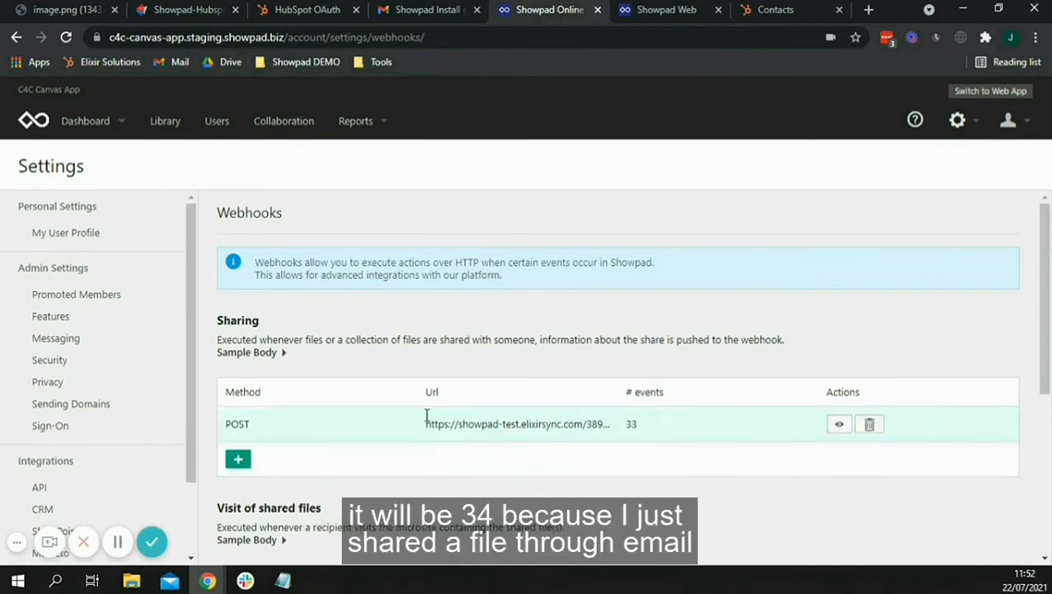
left_click(66, 38)
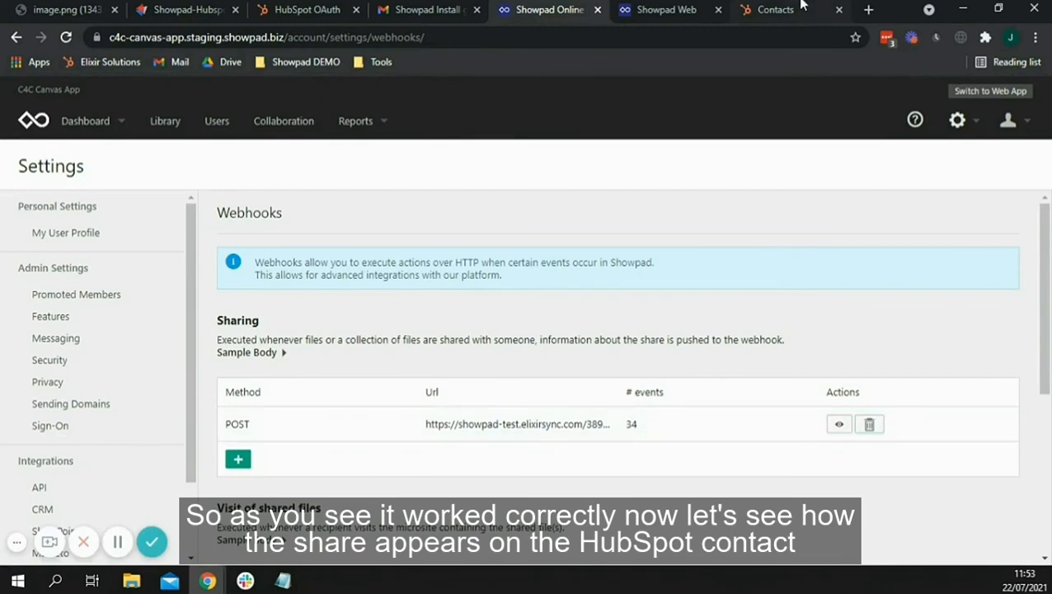
Clear the HubSpot contact search, refresh the contact list and open the email recipient's contact record.
left_click(784, 9)
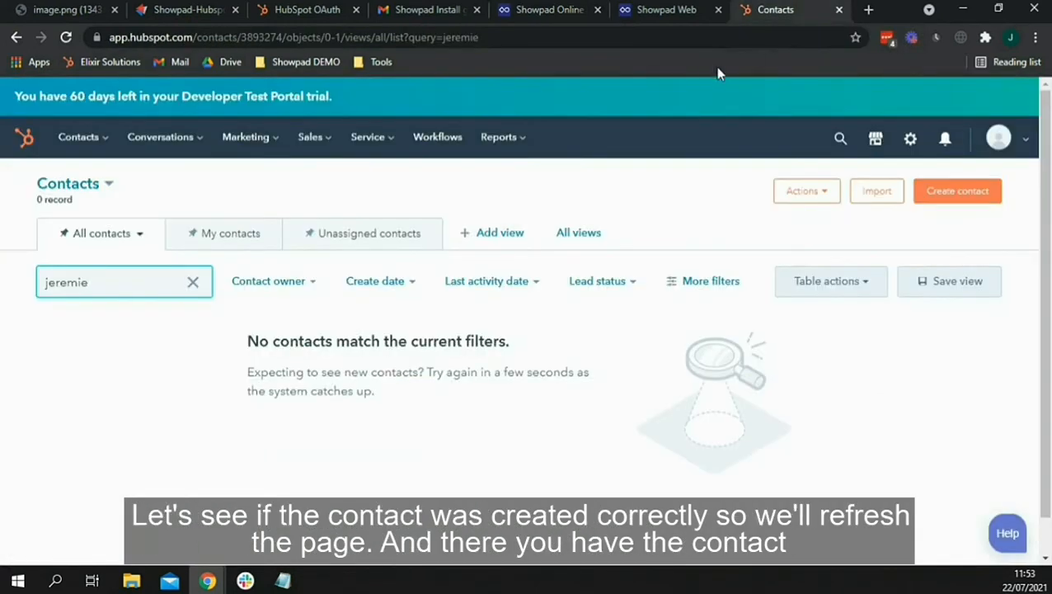
left_click(193, 282)
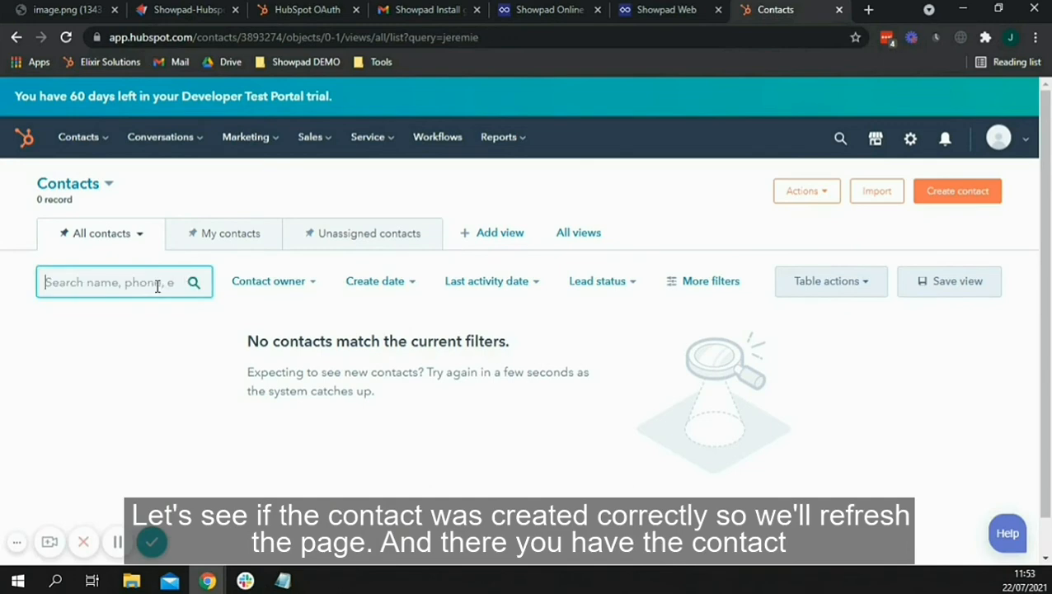
left_click(66, 37)
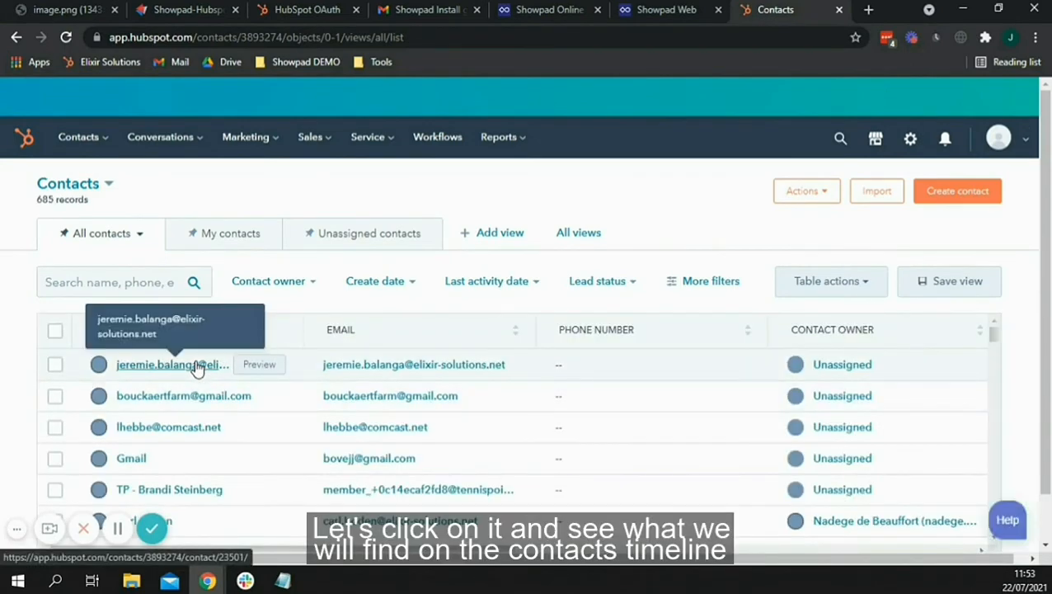
left_click(194, 368)
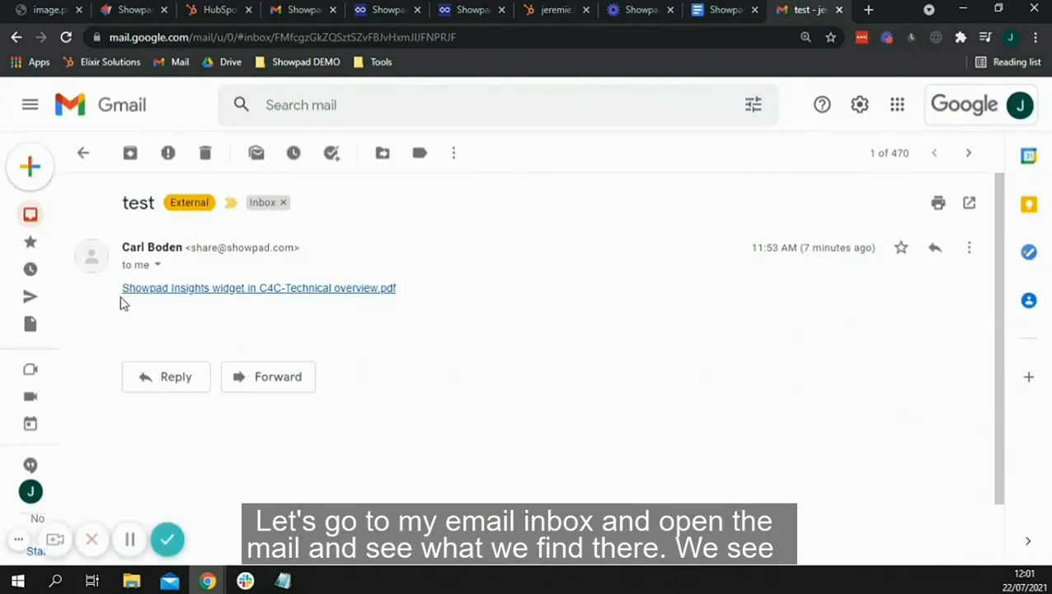
Open the shared Showpad Insights widget PDF from the received "test" email and look through its contents.
left_click(279, 288)
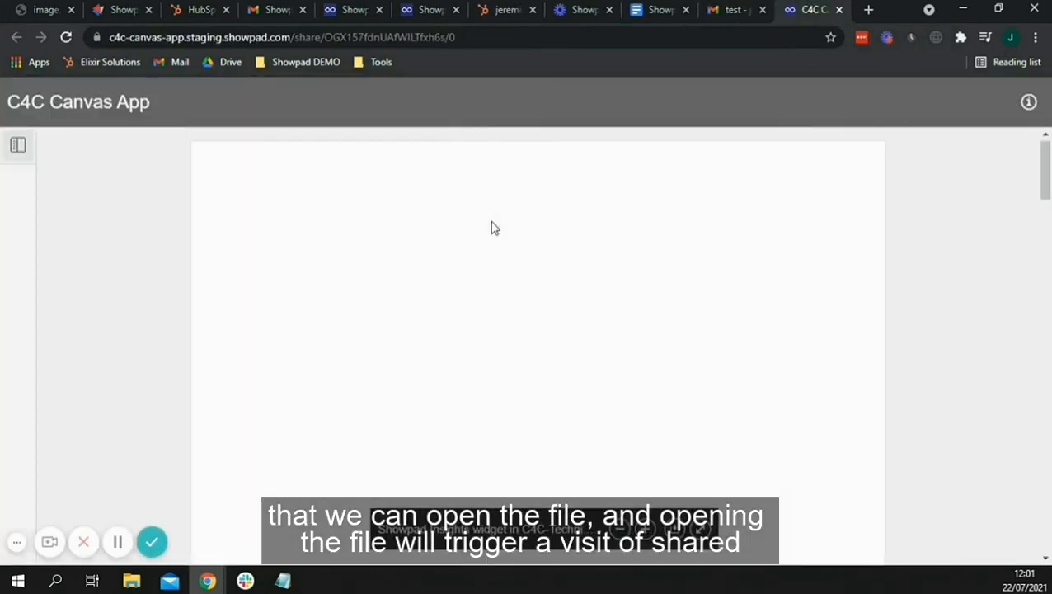
scroll(493, 241, "down", 1)
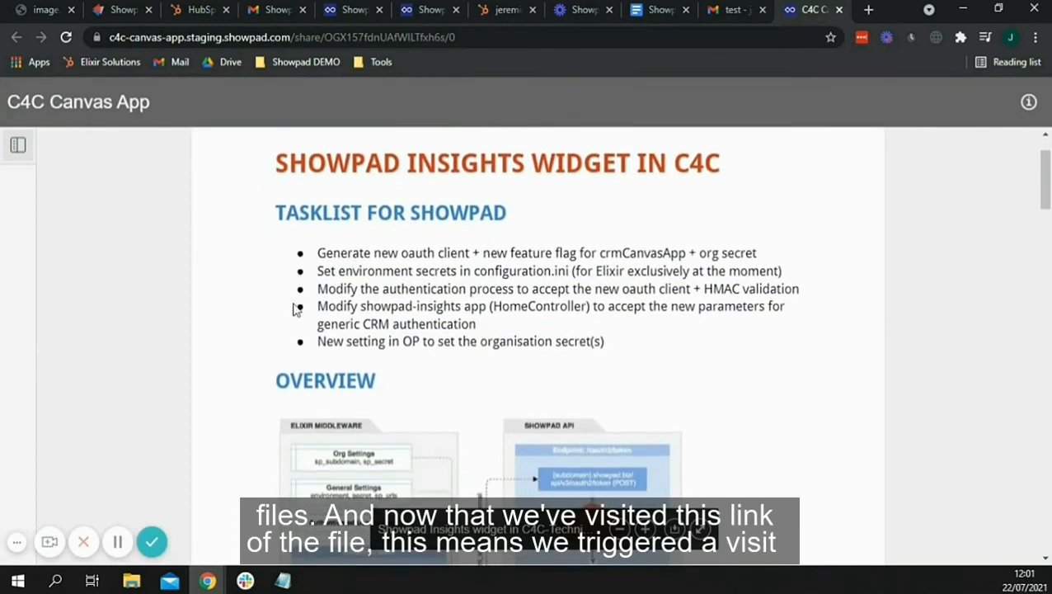
scroll(478, 294, "down", 1)
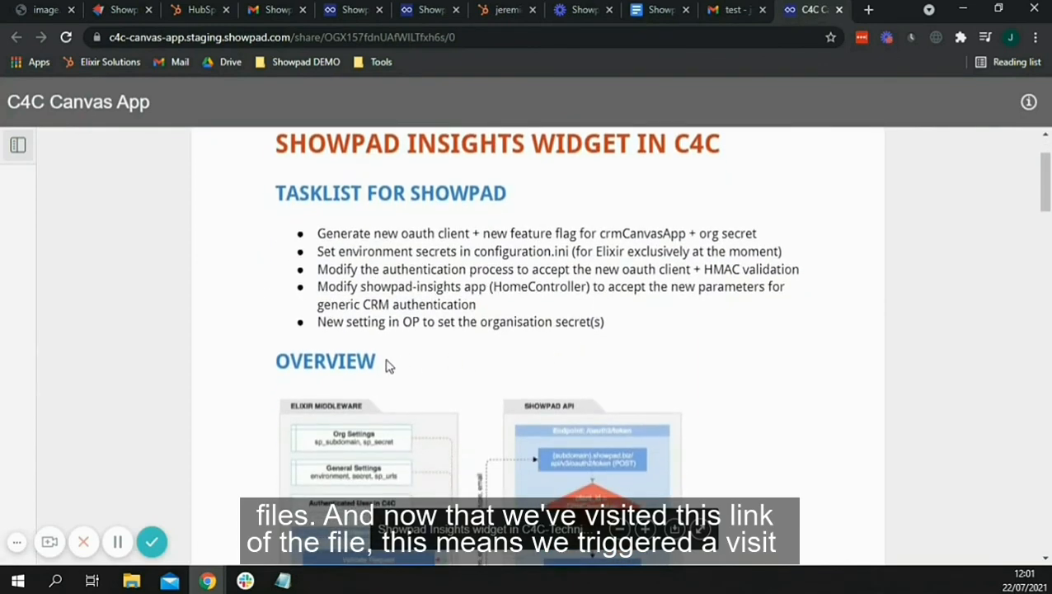
scroll(360, 363, "down", 4)
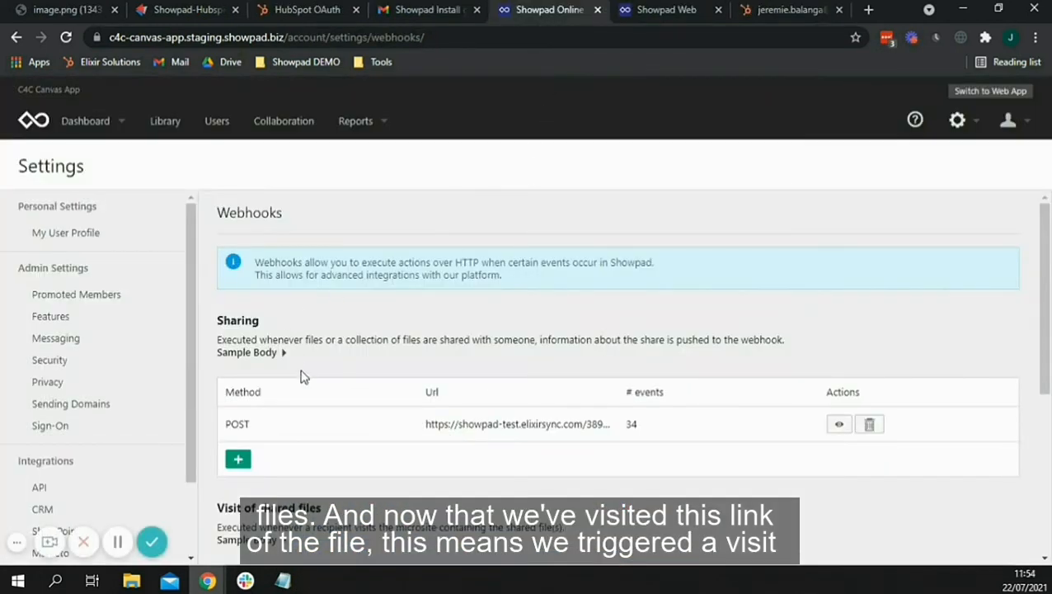
Refresh the Showpad Webhooks page and check the event count of the Visit of shared files webhook.
scroll(330, 393, "down", 3)
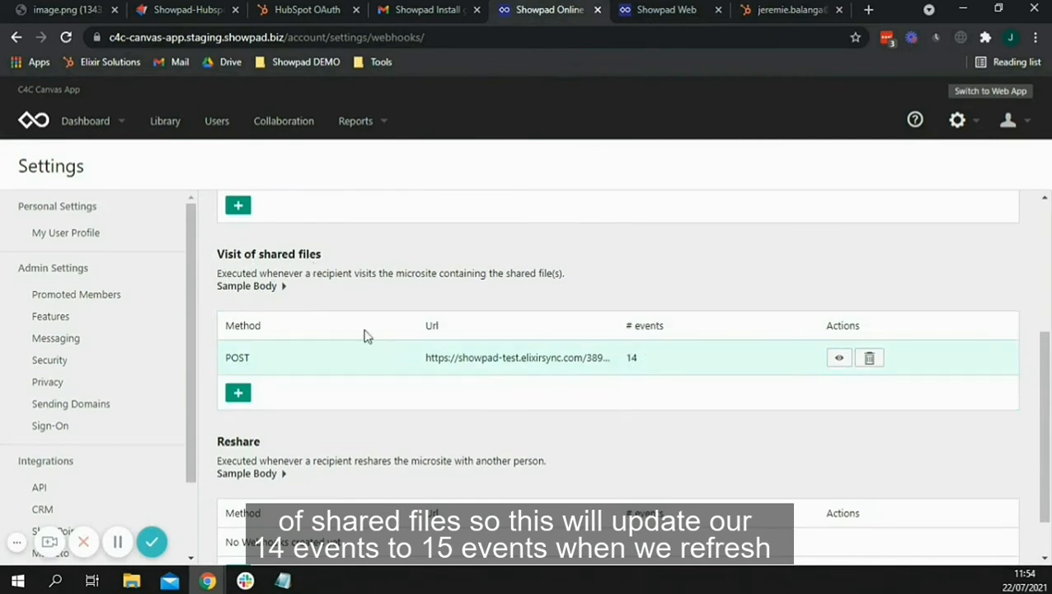
left_click(66, 37)
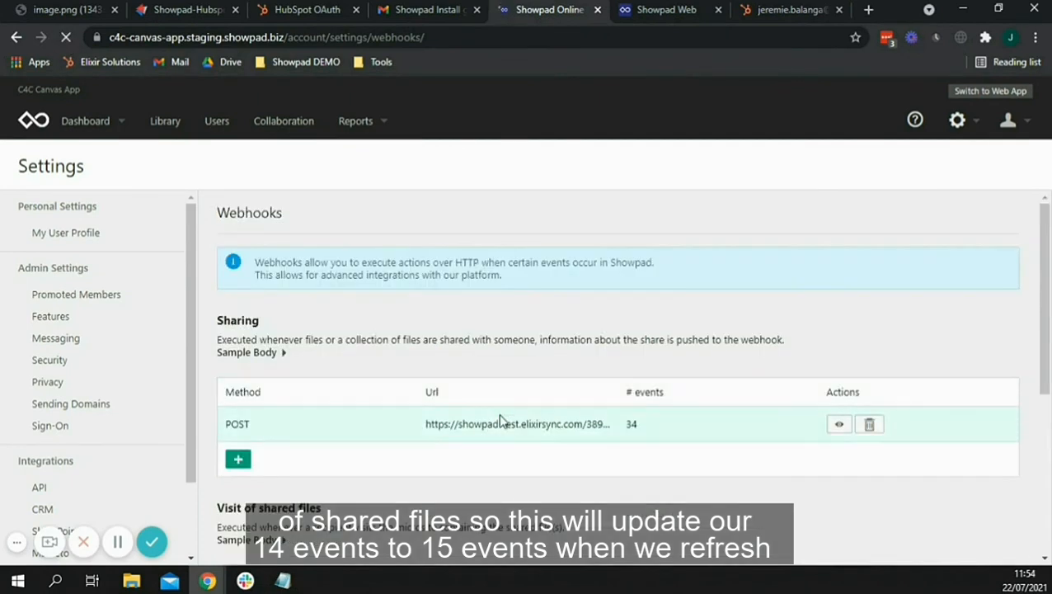
scroll(499, 422, "down", 3)
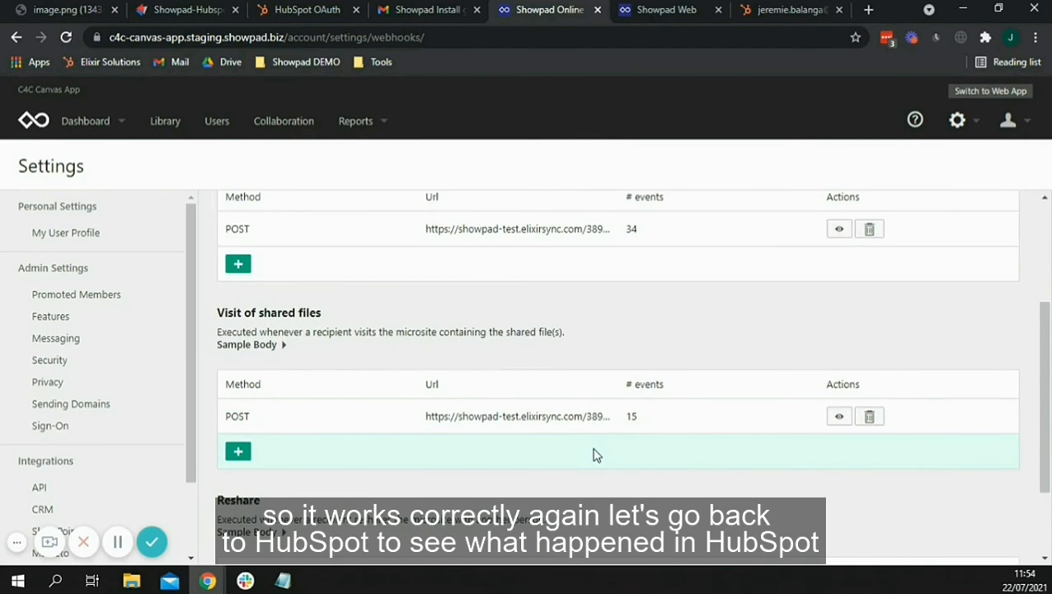
Switch to the recipient's HubSpot contact record, refresh it and expand the "Showpad content was viewed" activity.
left_click(767, 11)
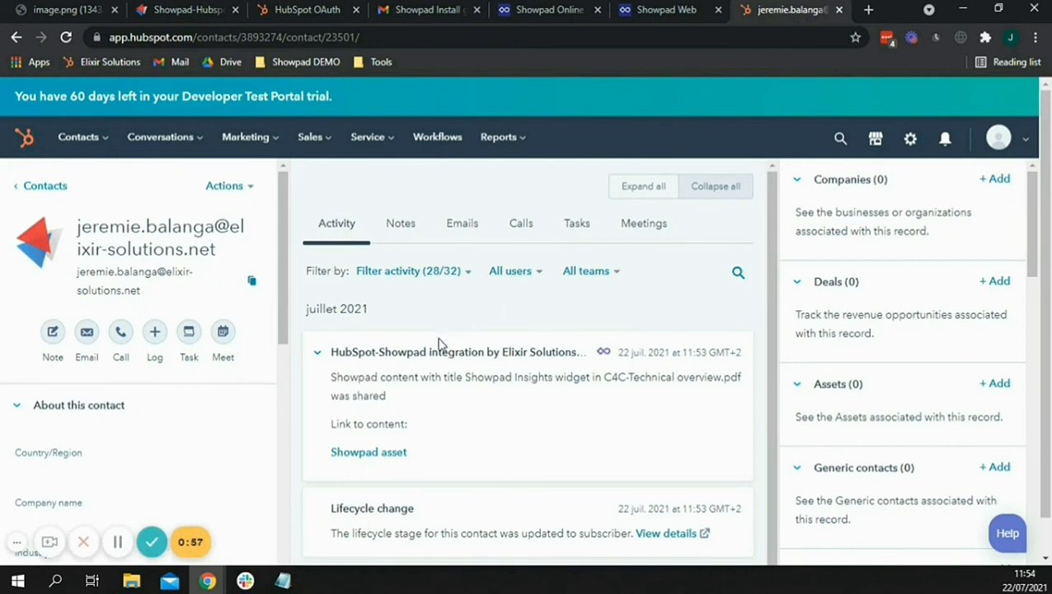
scroll(440, 346, "down", 1)
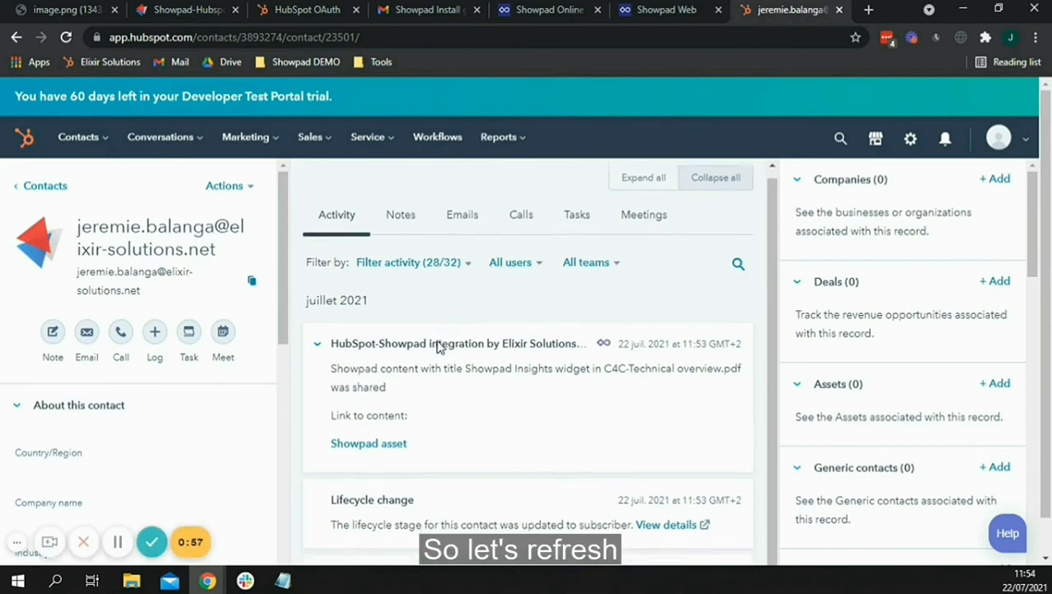
left_click(68, 37)
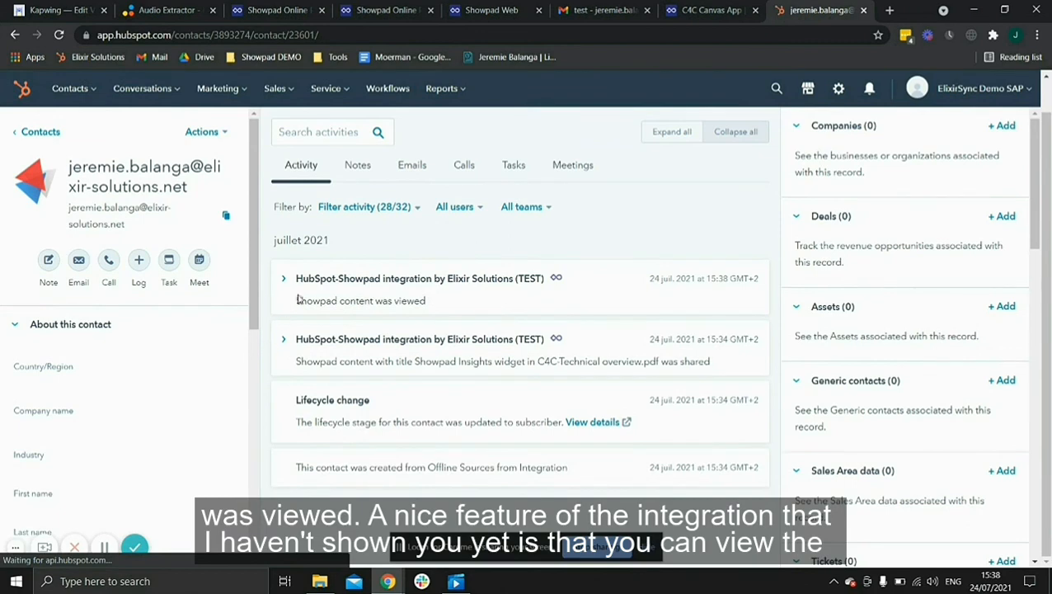
left_click(284, 280)
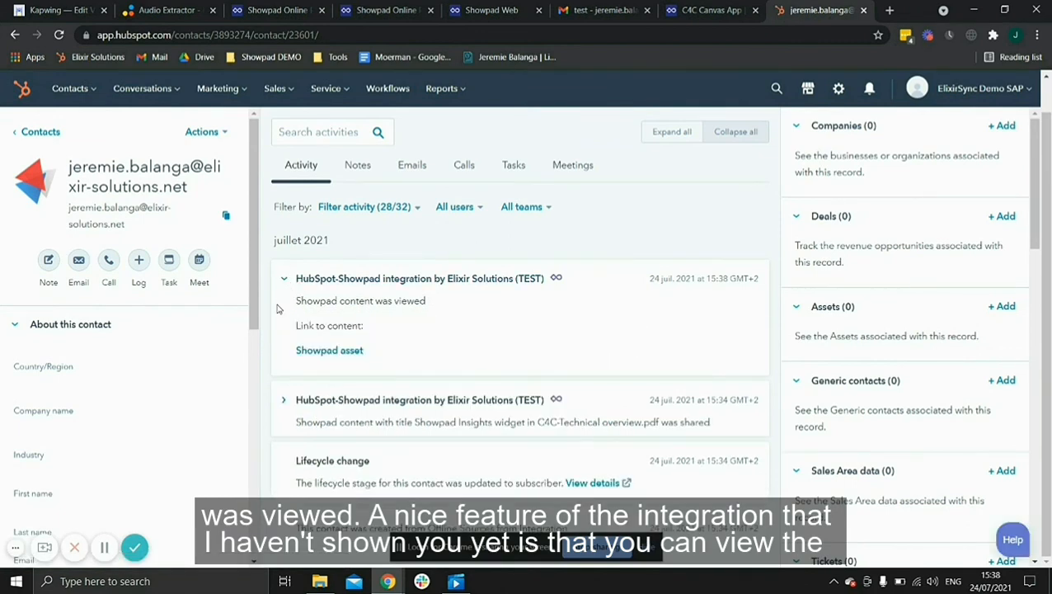
Open the Showpad asset linked in the viewed-content activity and accept its privacy notice to load the content.
left_click(327, 353)
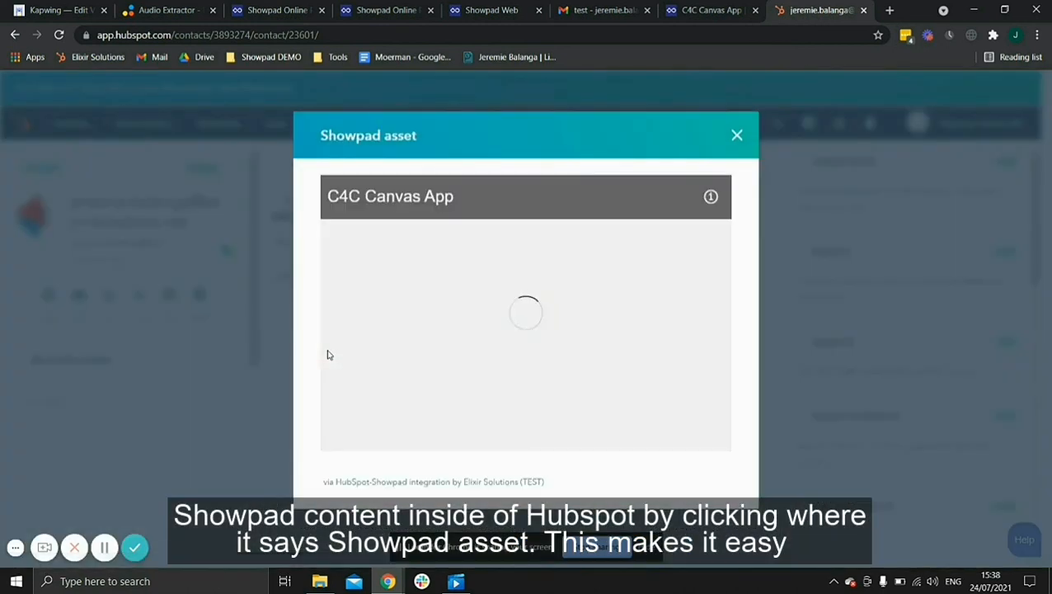
scroll(327, 355, "down", 3)
scroll(327, 354, "down", 1)
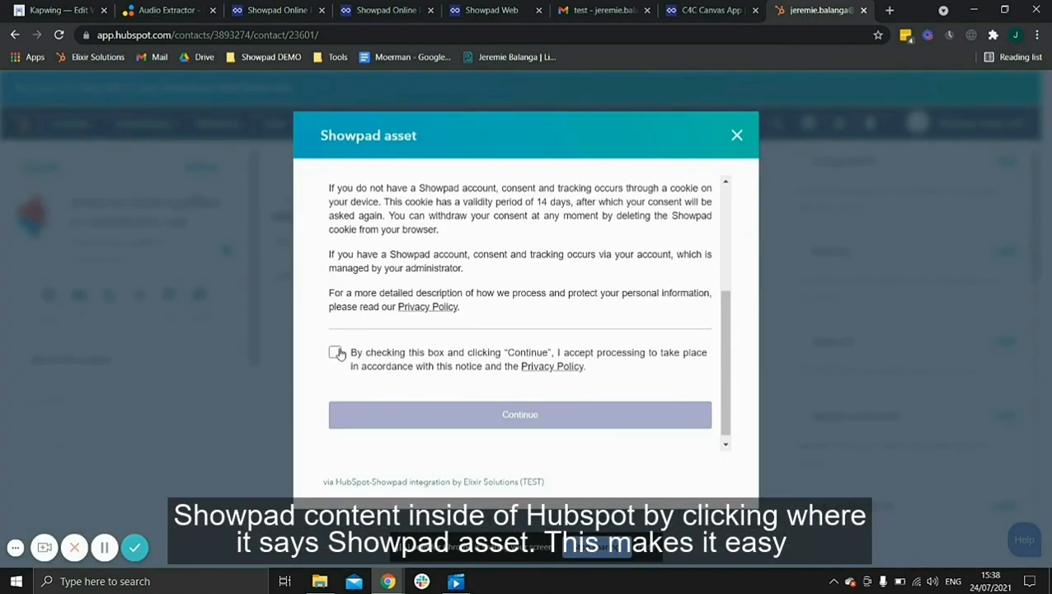
left_click(336, 353)
left_click(410, 417)
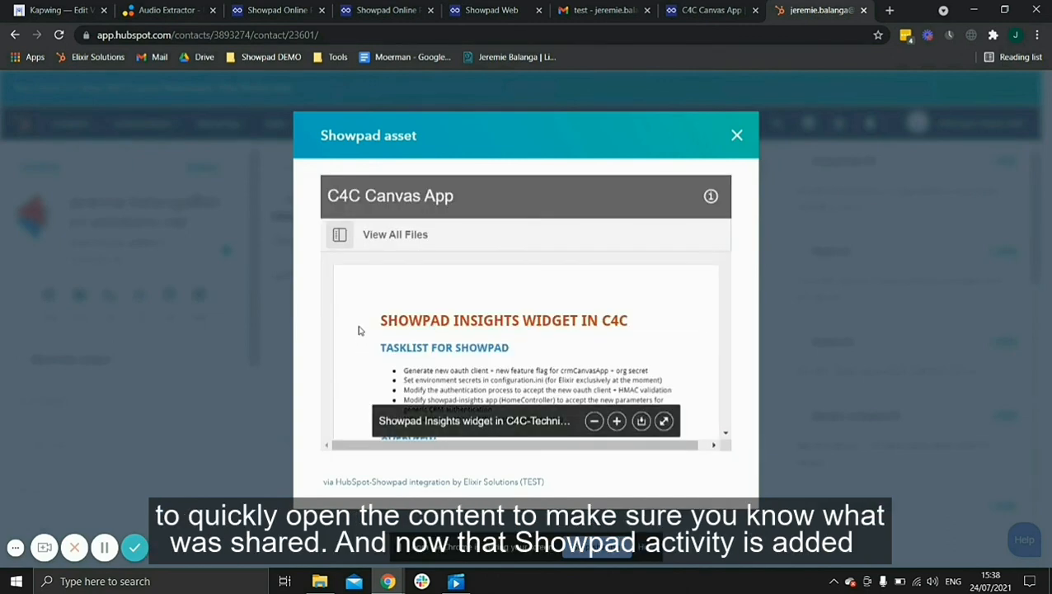
Look through the Showpad Insights widget PDF inside the HubSpot asset preview, then close the preview.
scroll(359, 330, "down", 5)
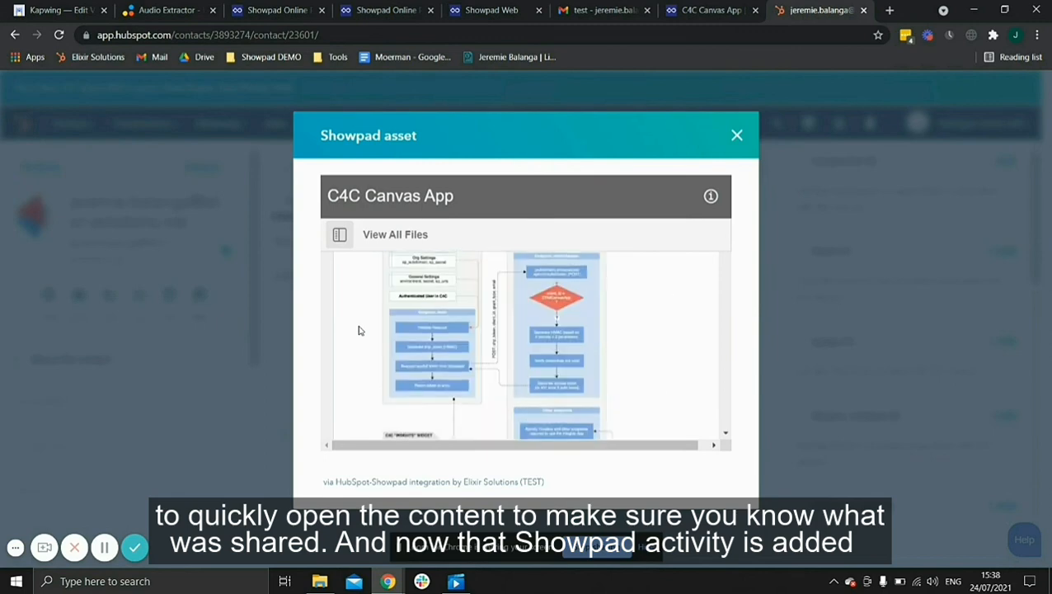
scroll(359, 331, "down", 5)
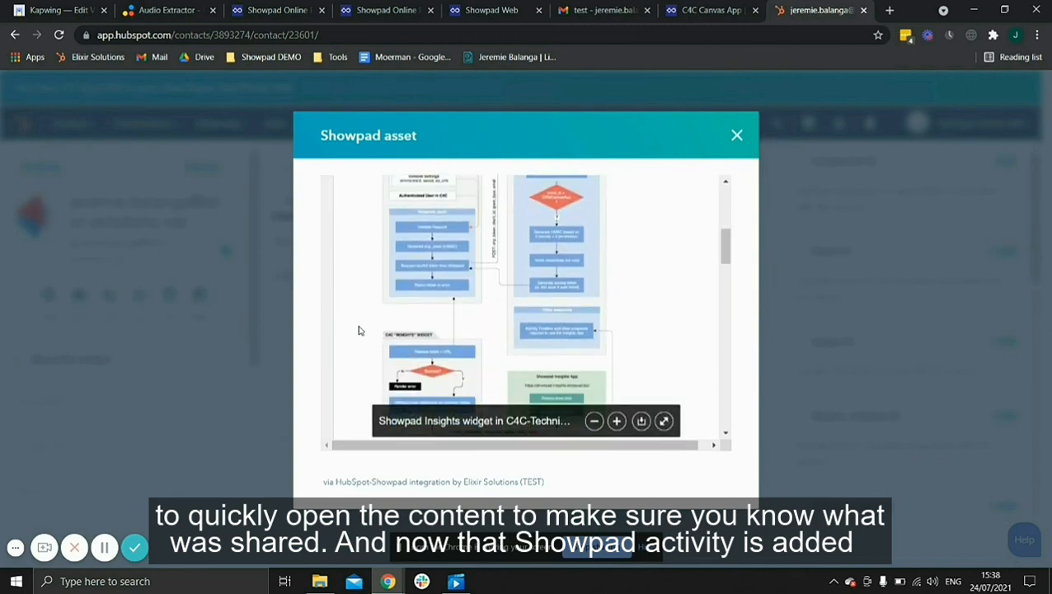
scroll(359, 330, "down", 2)
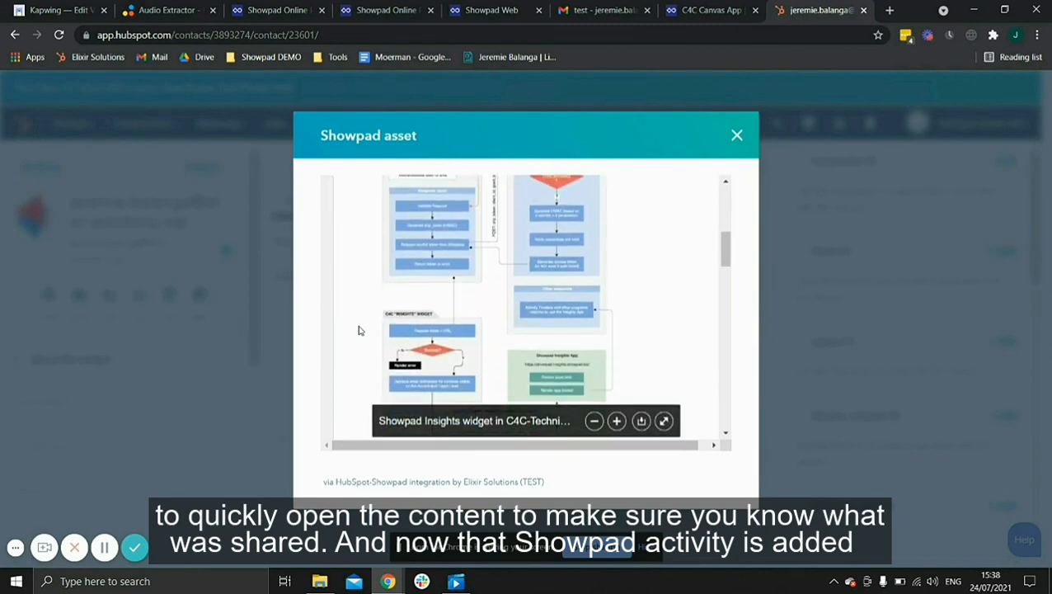
left_click(740, 138)
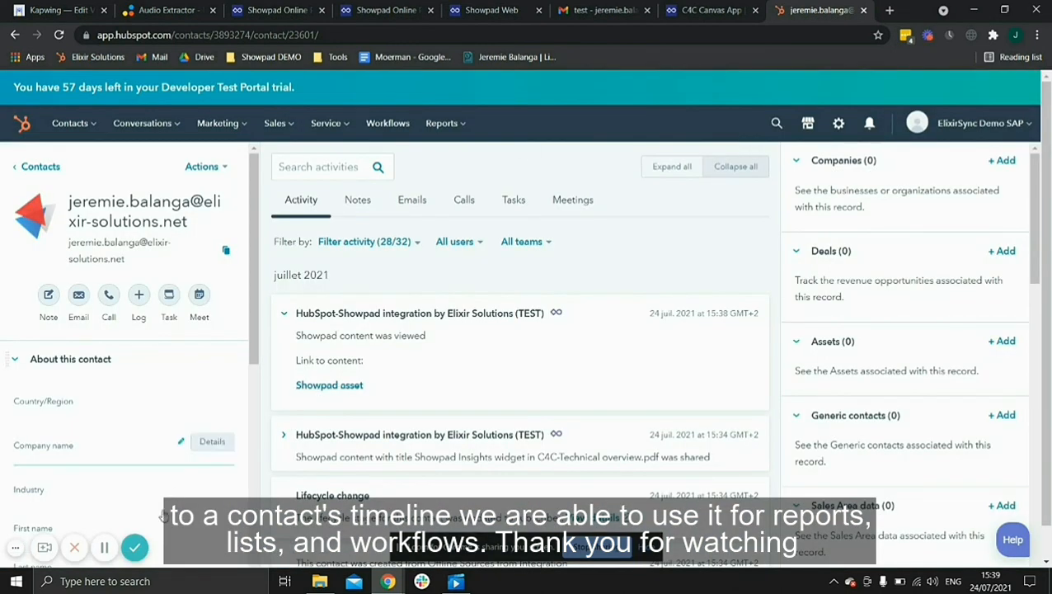
left_click(134, 546)
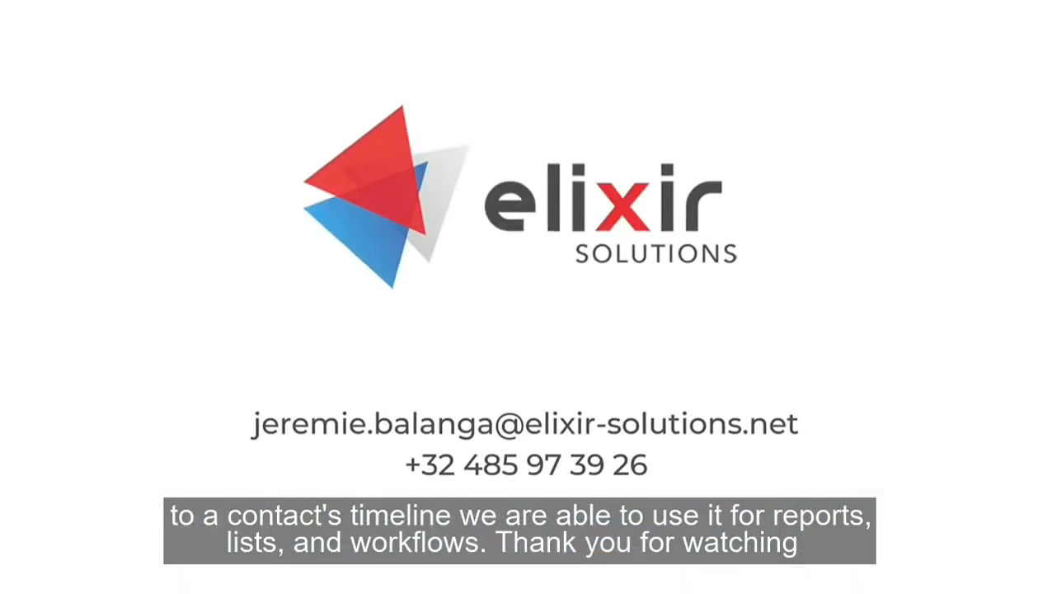